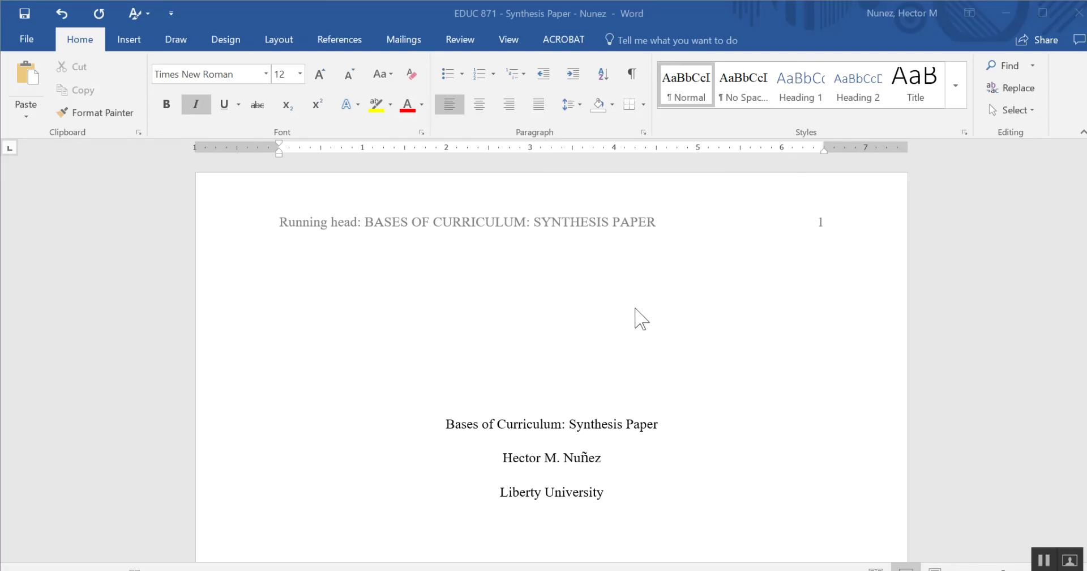
Scroll past the title page to page 2's centered title and opening paragraph
scroll(653, 311, "down", 1)
scroll(651, 311, "down", 8)
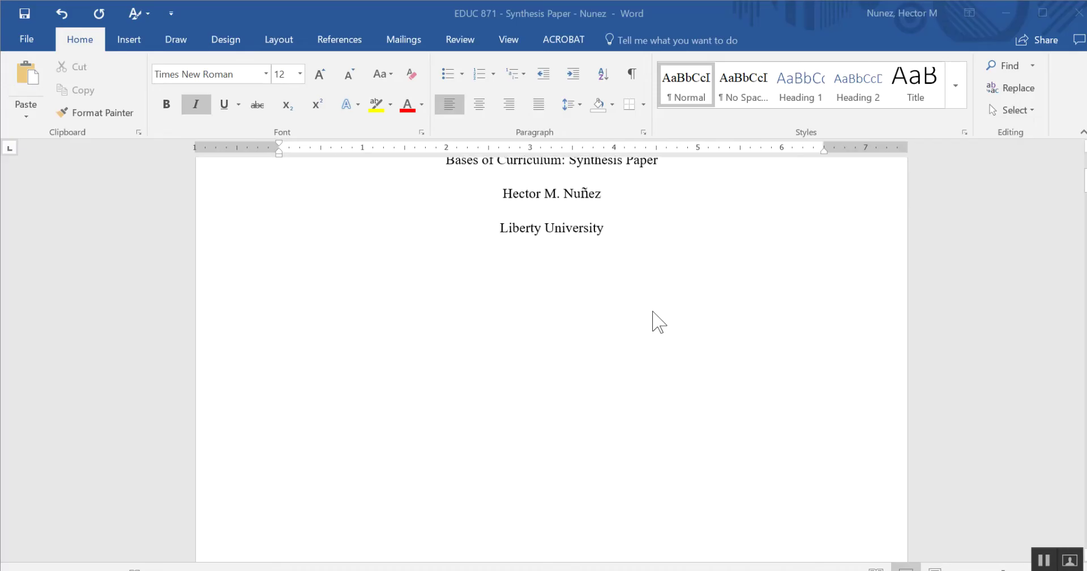
scroll(651, 322, "down", 8)
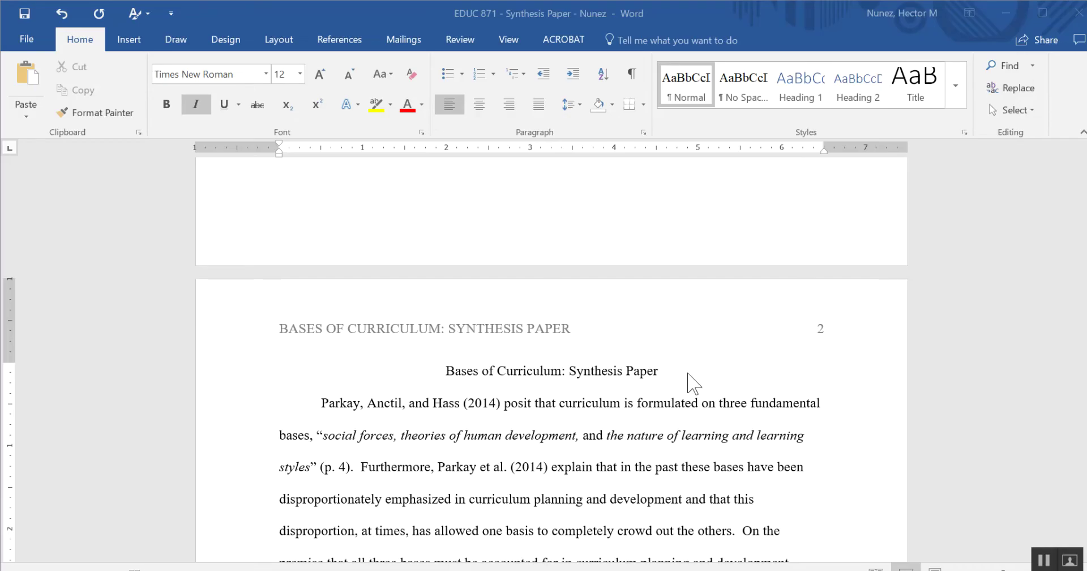
scroll(715, 371, "down", 1)
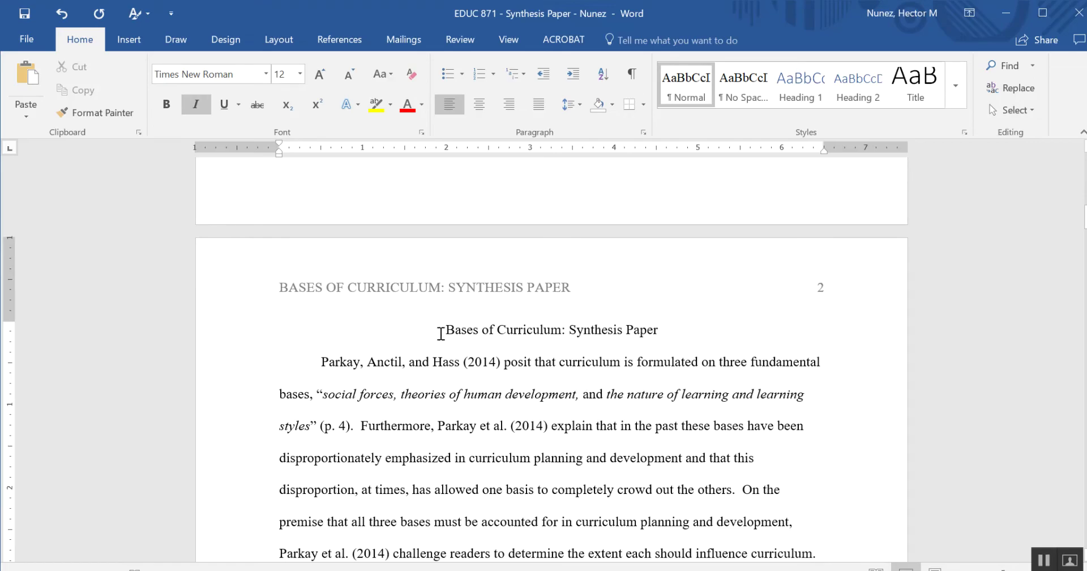
left_click_drag(447, 329, 661, 334)
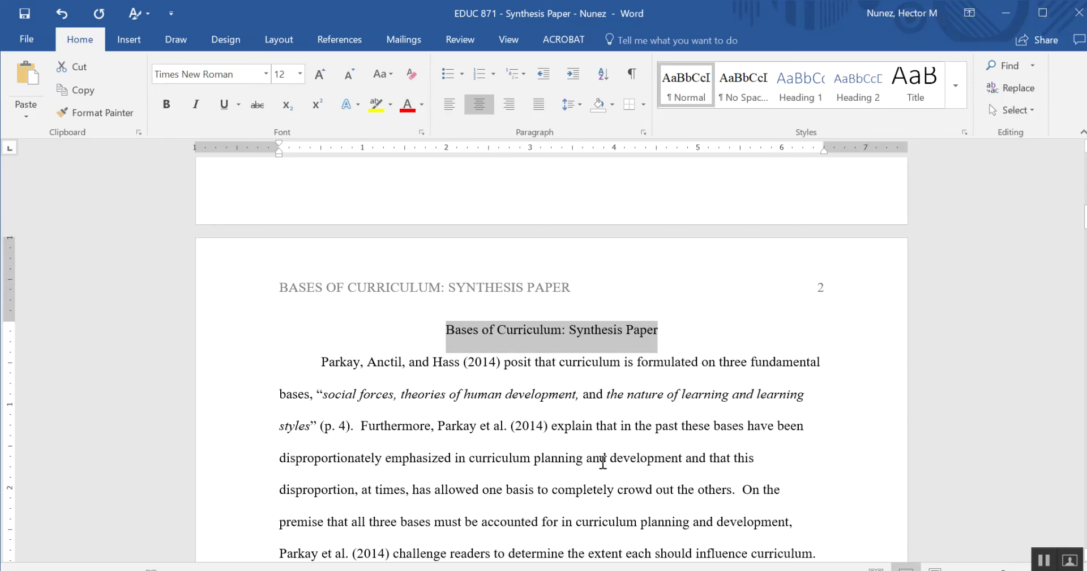
scroll(603, 462, "down", 3)
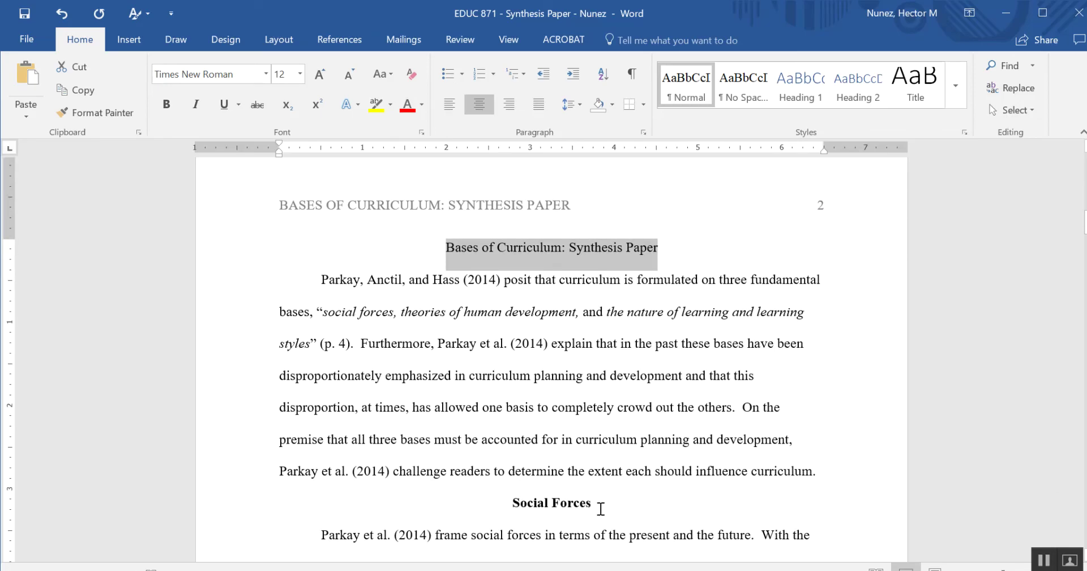
left_click_drag(601, 509, 513, 501)
left_click(495, 498)
left_click_drag(599, 509, 513, 502)
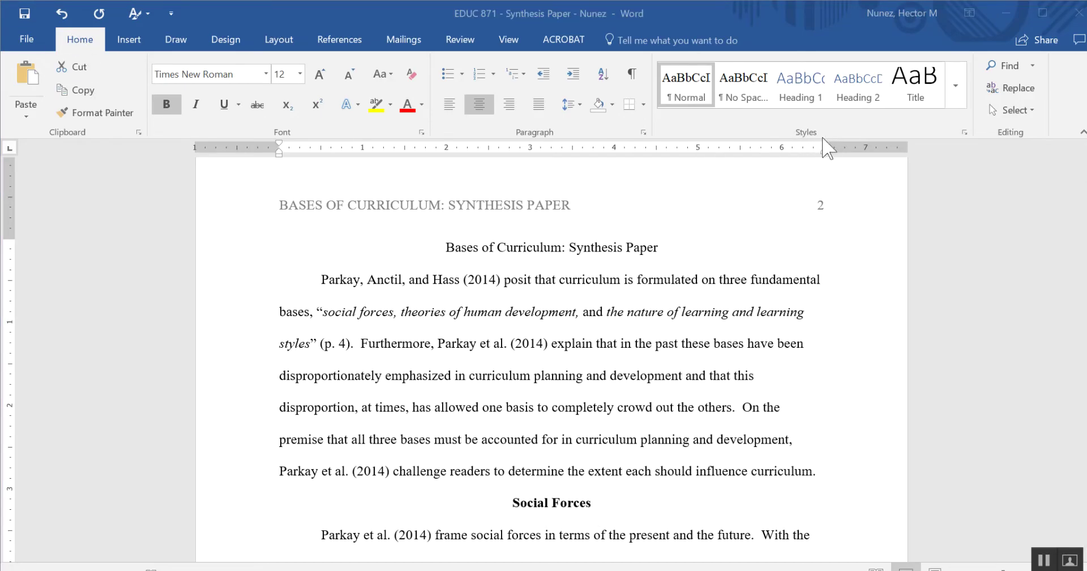
left_click(791, 135)
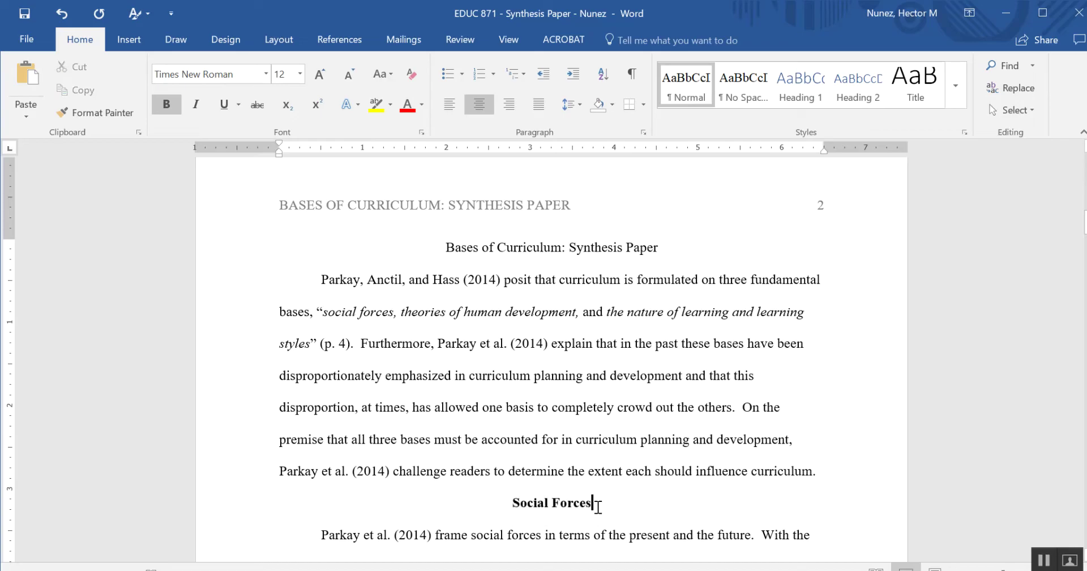
left_click_drag(595, 504, 519, 507)
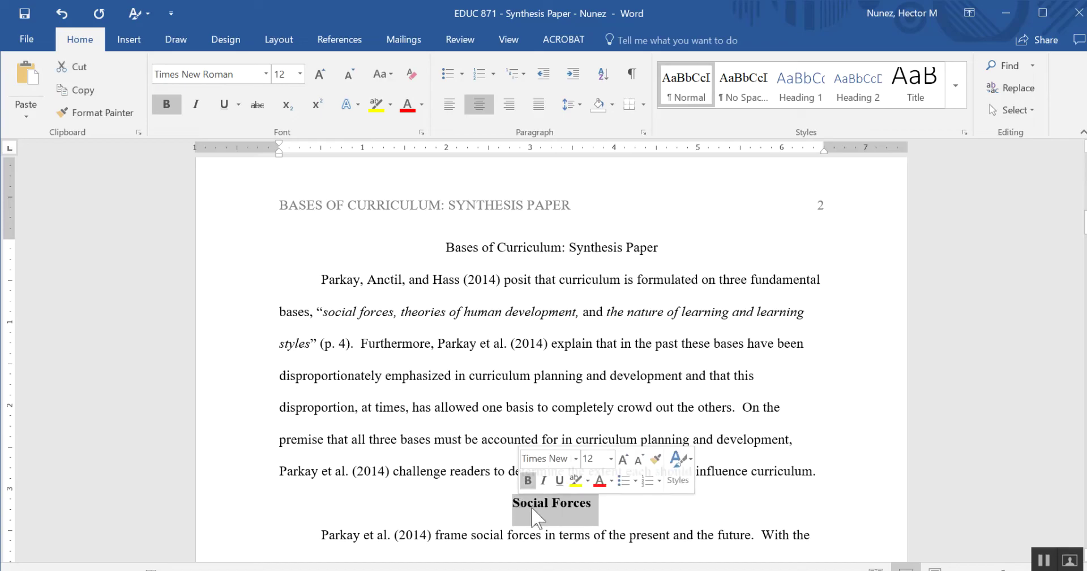
Update the Heading 1 style to match the selected Social Forces heading
right_click(798, 84)
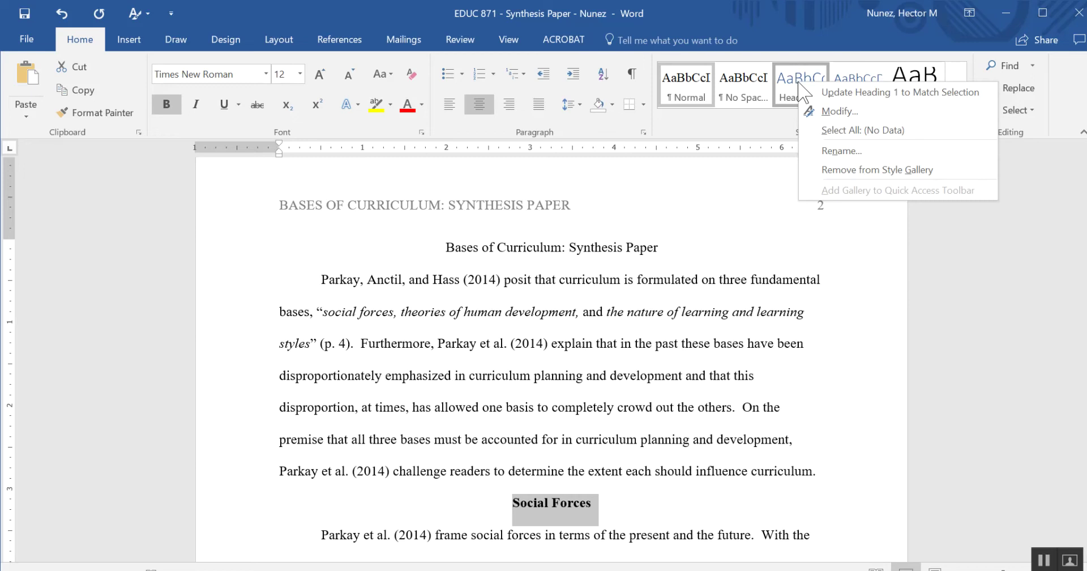
left_click(841, 93)
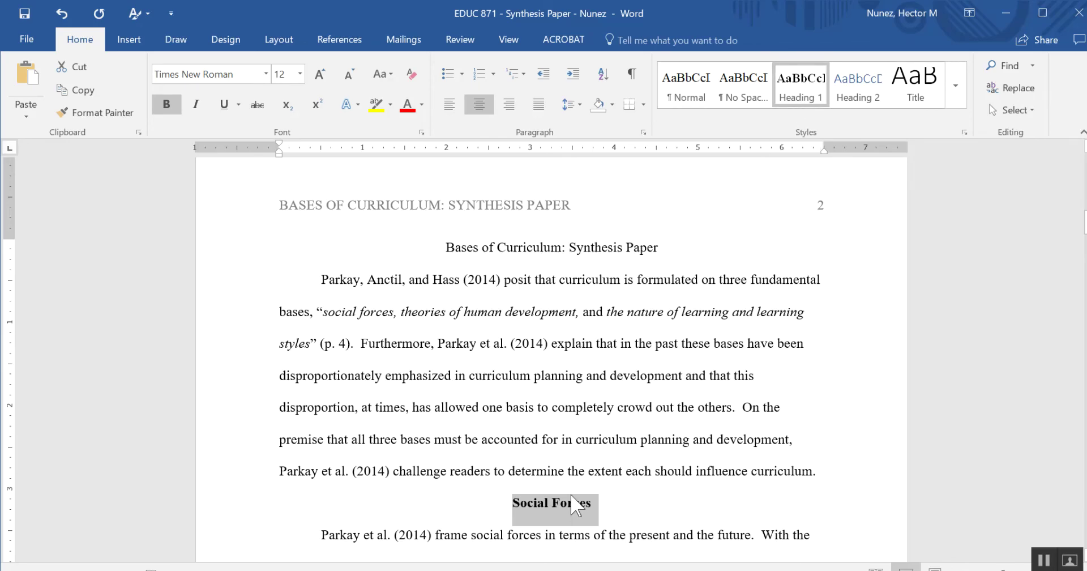
scroll(571, 493, "down", 5)
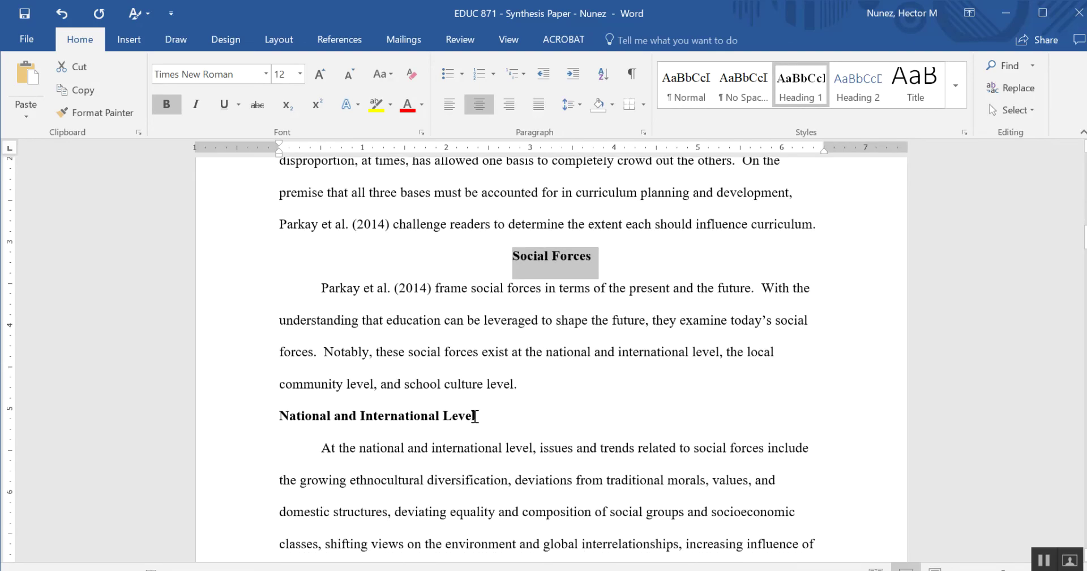
Apply Heading 2 to 'National and International Level' and update Heading 2 to match it
left_click_drag(484, 418, 275, 420)
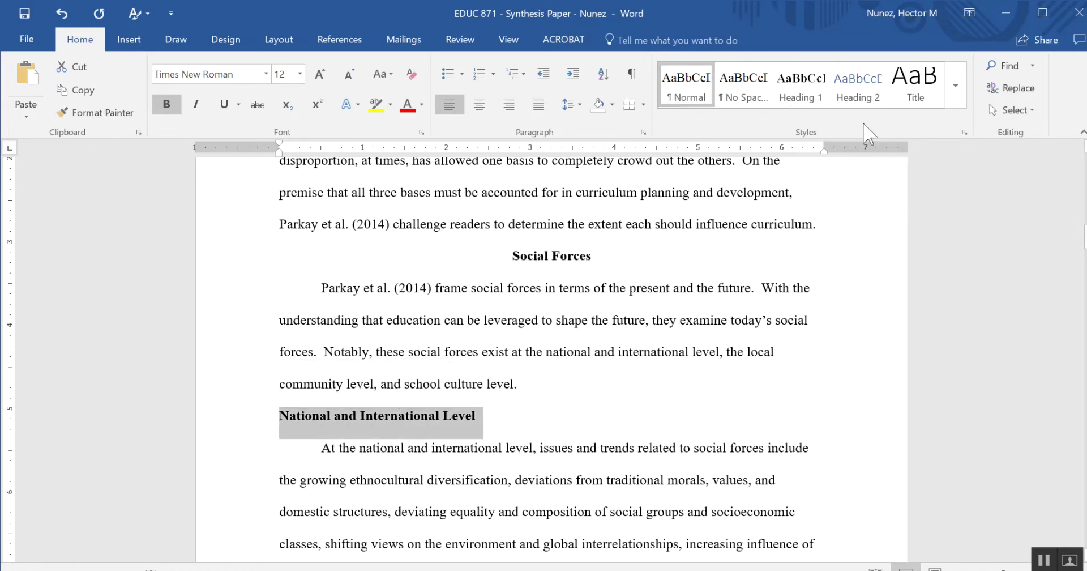
left_click(858, 85)
right_click(859, 86)
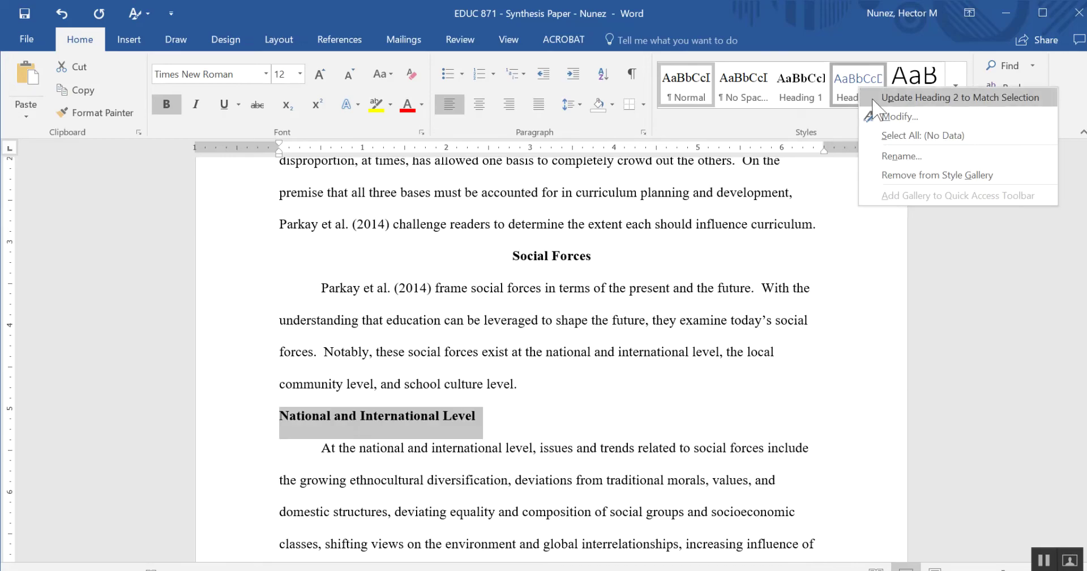
left_click(951, 97)
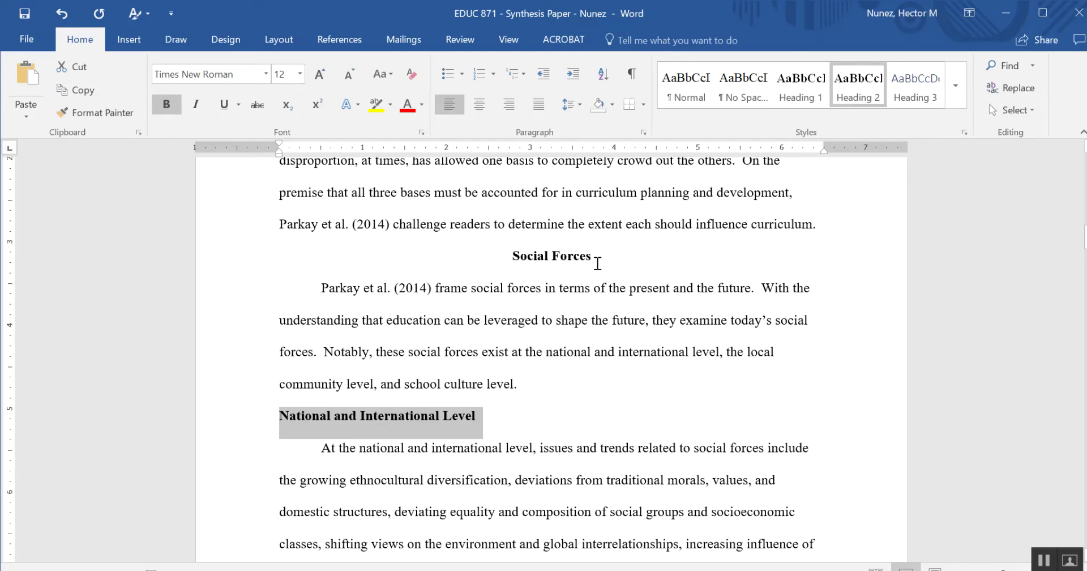
left_click_drag(597, 263, 514, 264)
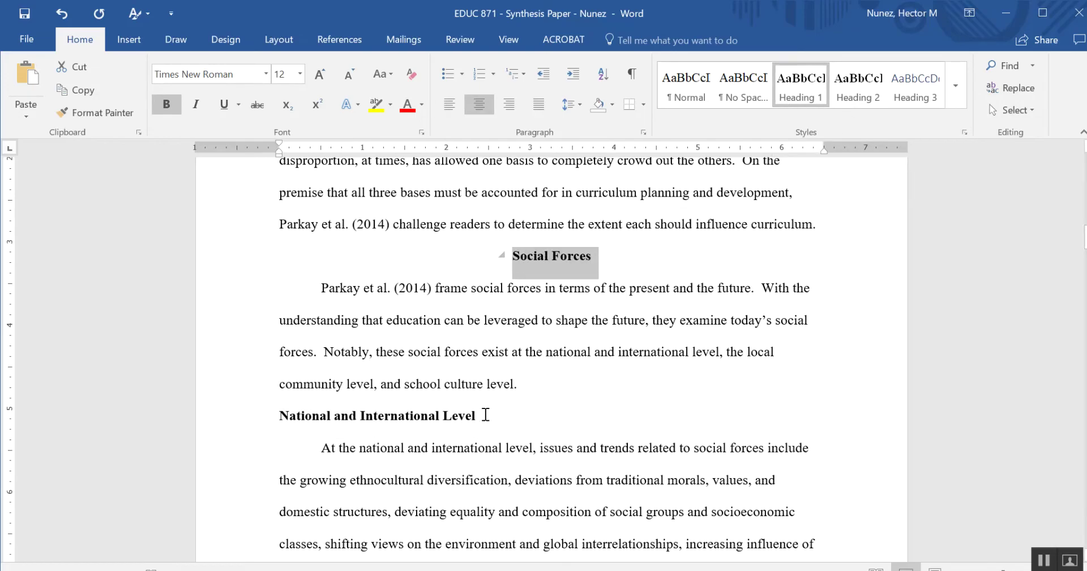
Apply Heading 2 to the Local Community Level and School Culture Level headings
left_click_drag(486, 415, 277, 415)
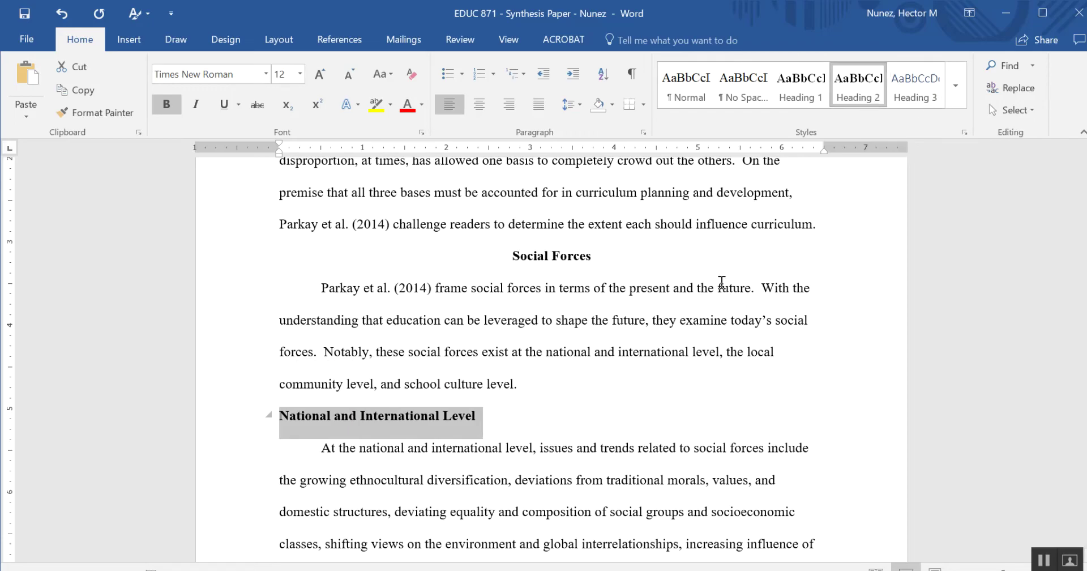
scroll(510, 430, "down", 5)
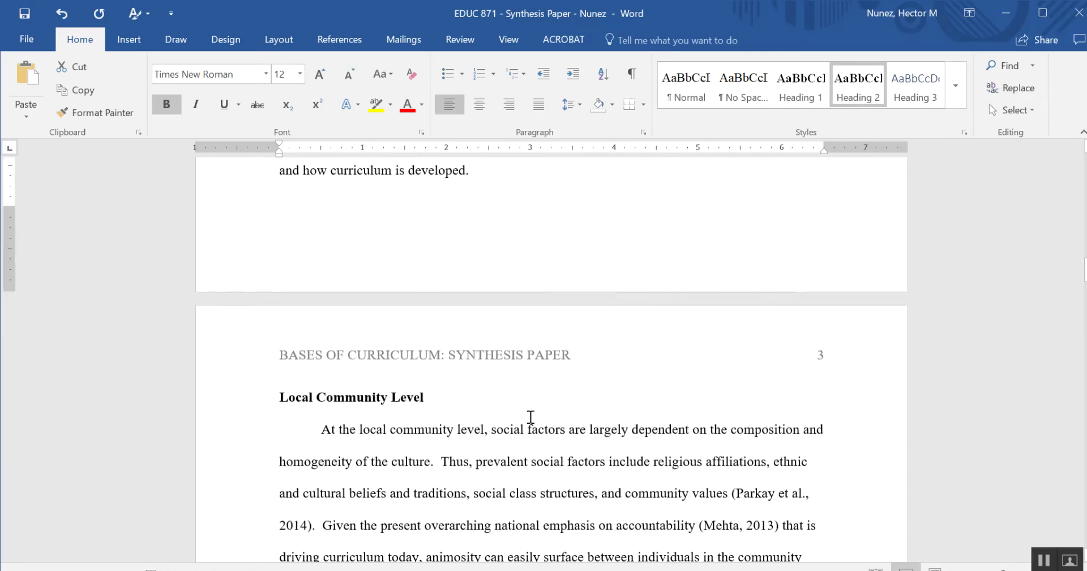
left_click(262, 407)
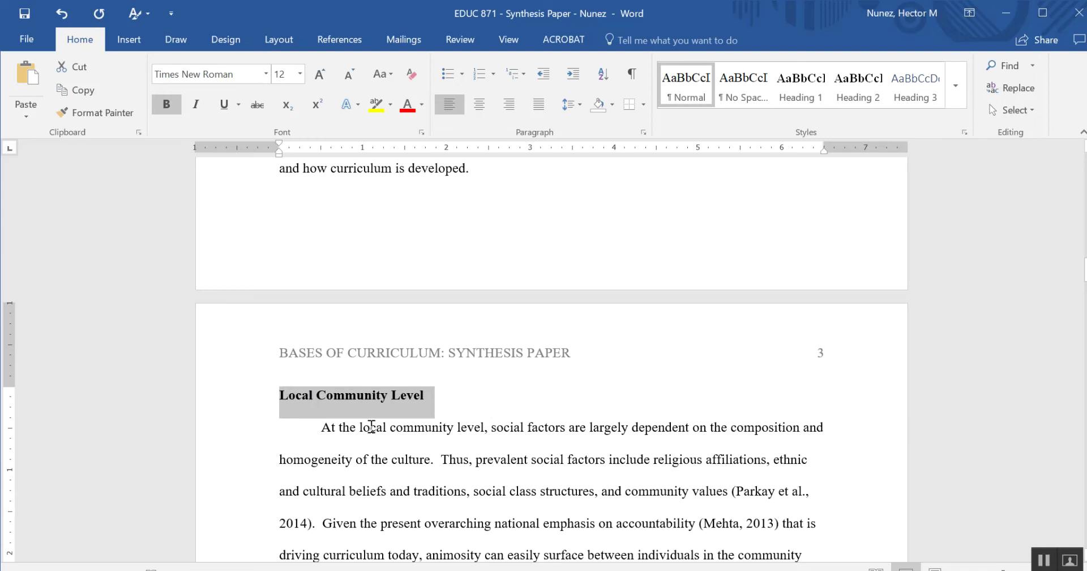
left_click(863, 101)
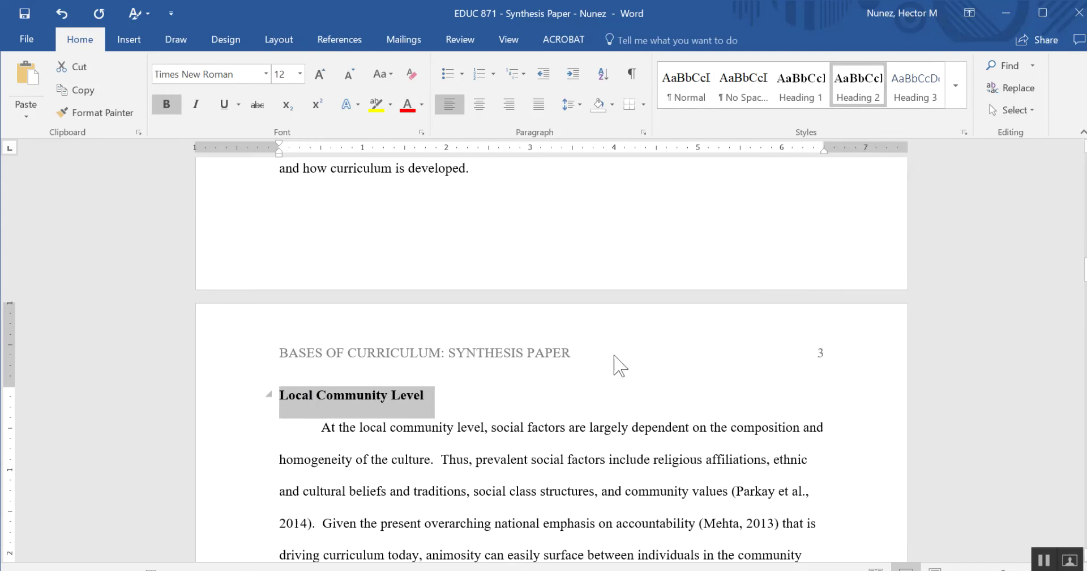
scroll(583, 358, "down", 5)
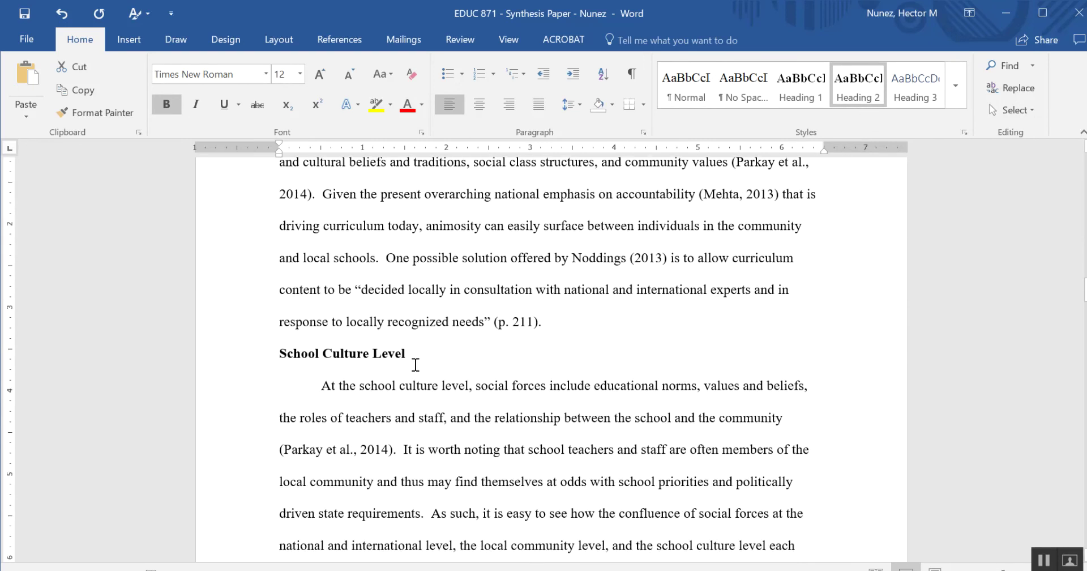
left_click_drag(415, 365, 273, 375)
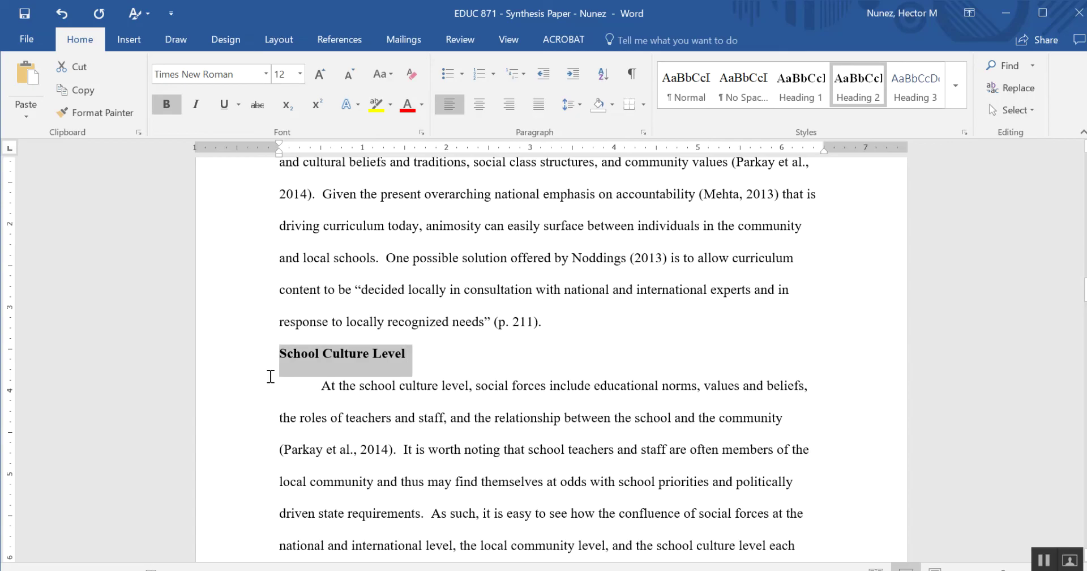
left_click(860, 101)
Apply Heading 1 to the Theories Human Development heading
scroll(544, 380, "down", 4)
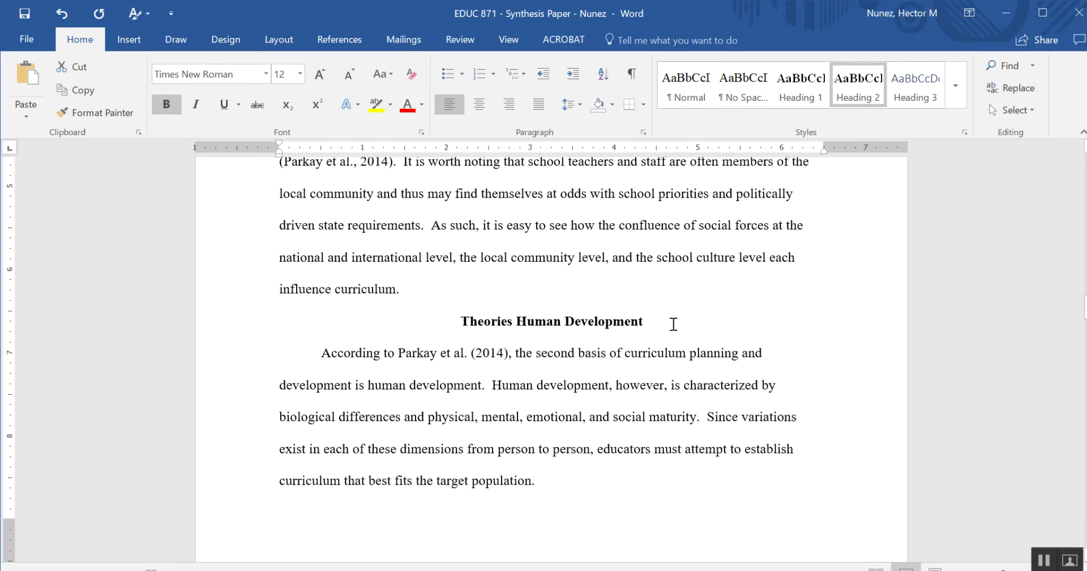
left_click_drag(684, 321, 460, 326)
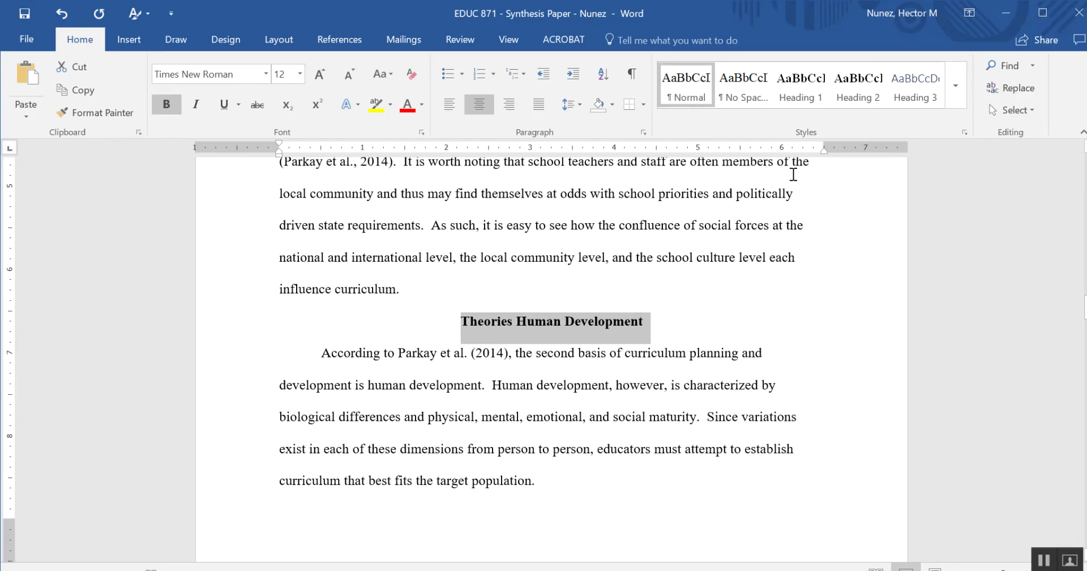
left_click(798, 91)
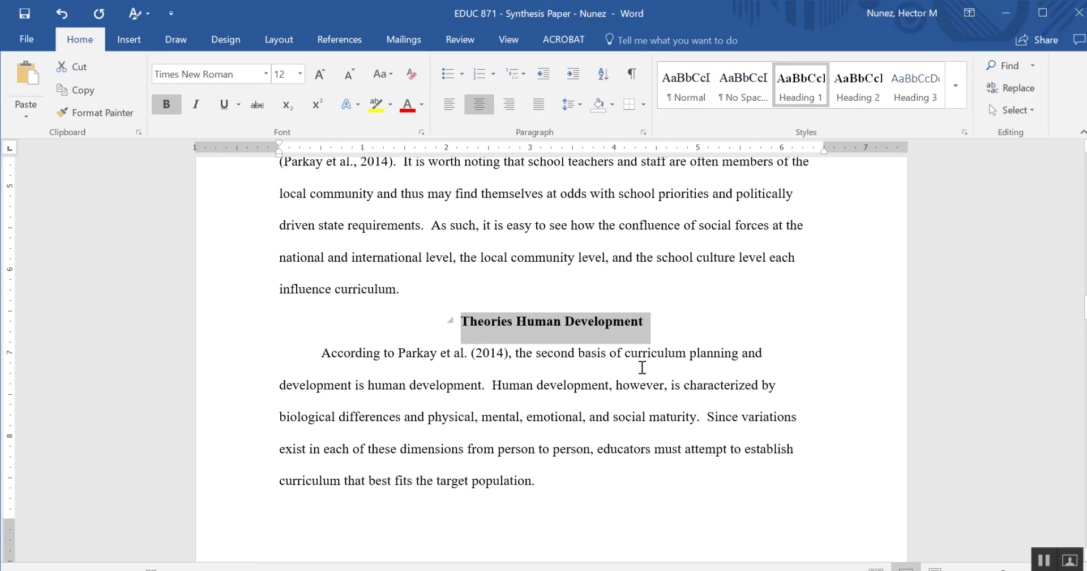
scroll(623, 368, "down", 2)
scroll(623, 372, "down", 6)
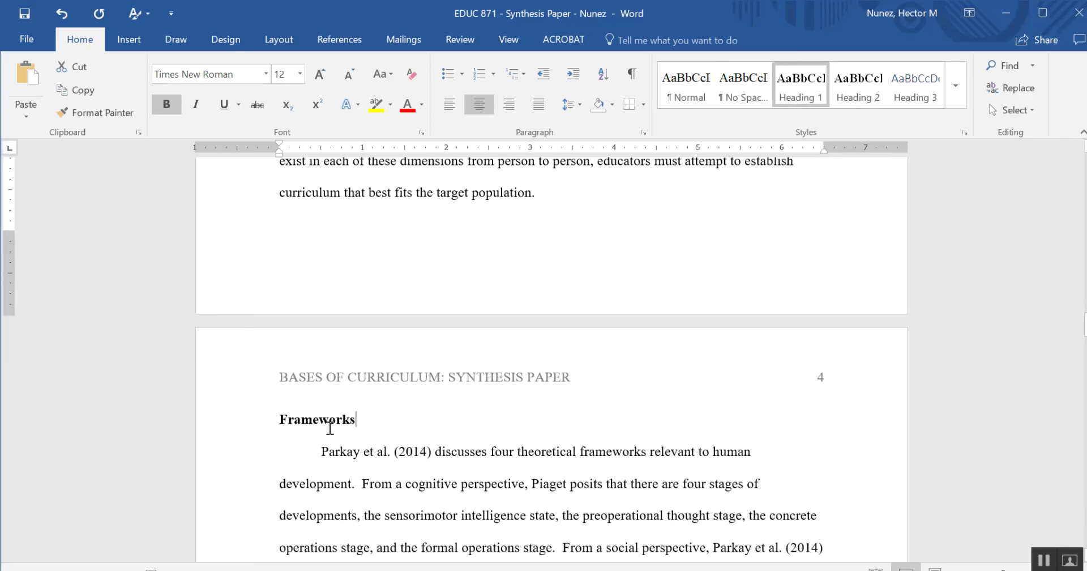
left_click_drag(330, 428, 274, 425)
scroll(605, 335, "down", 20)
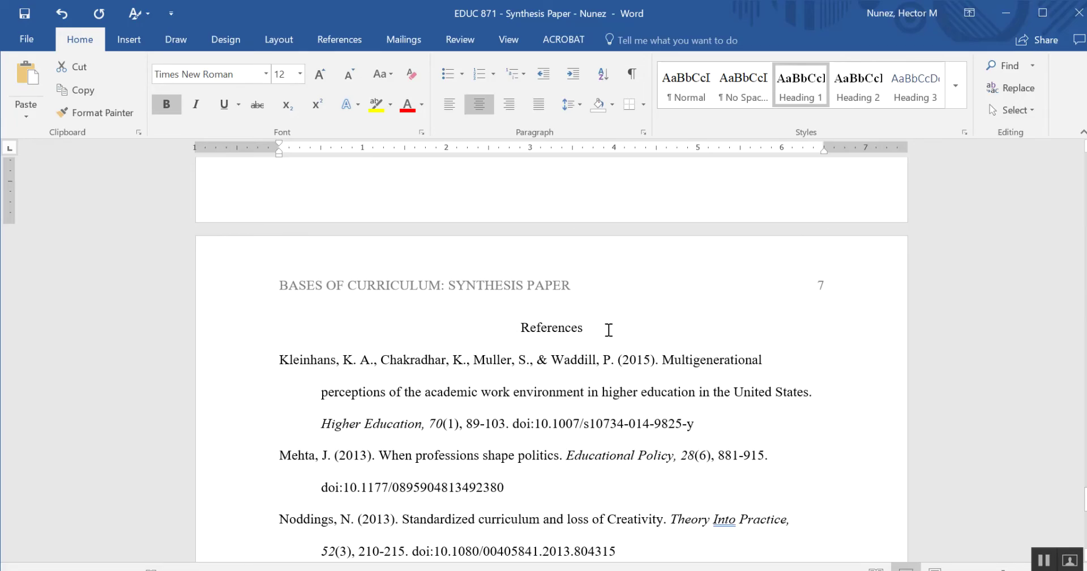
Tag the page 7 References title as Heading 1 and remove its bold
left_click_drag(611, 336, 511, 323)
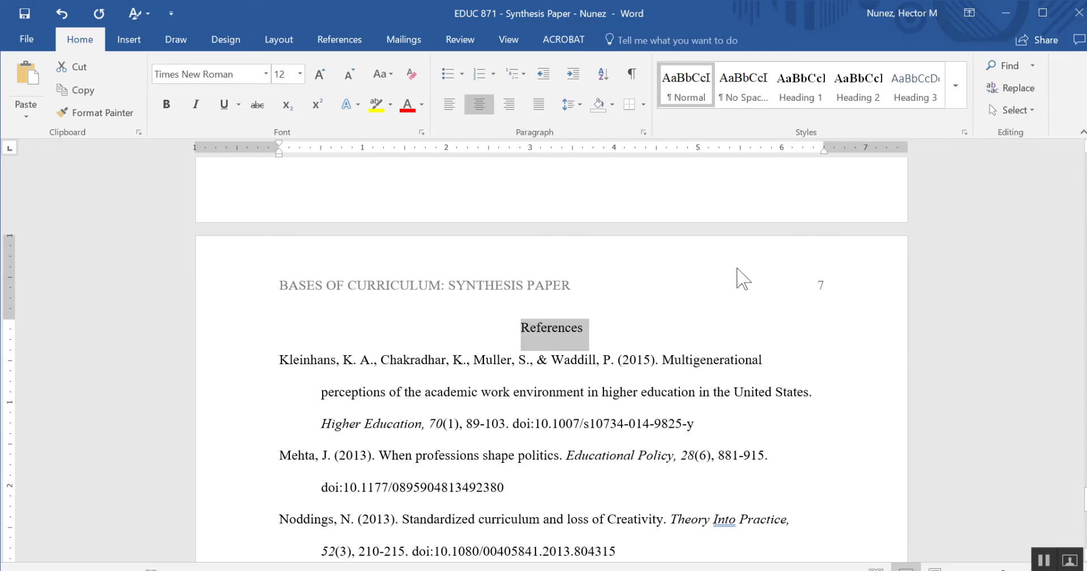
left_click(799, 94)
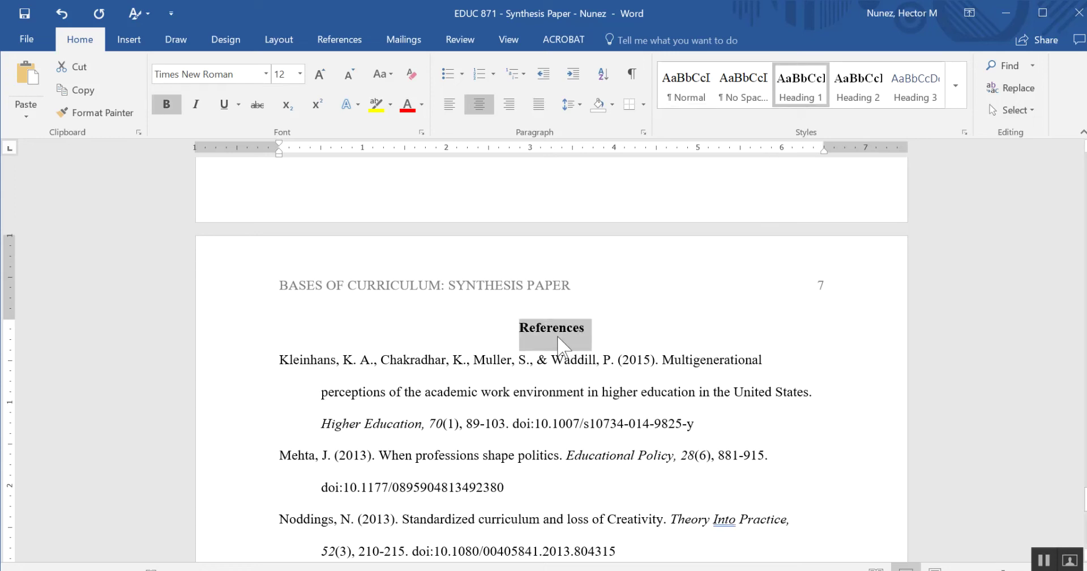
left_click(165, 103)
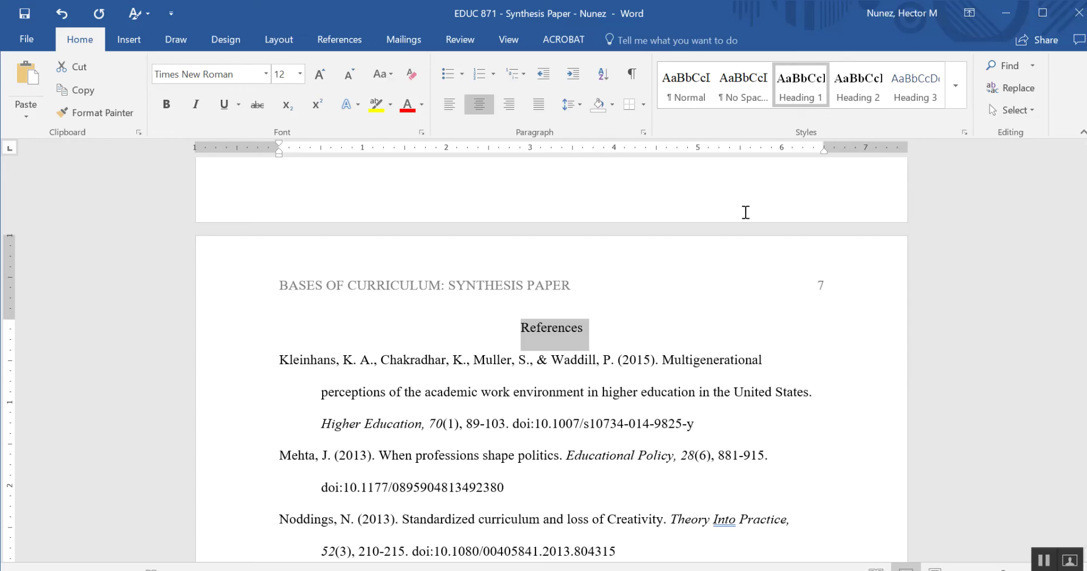
left_click(527, 391)
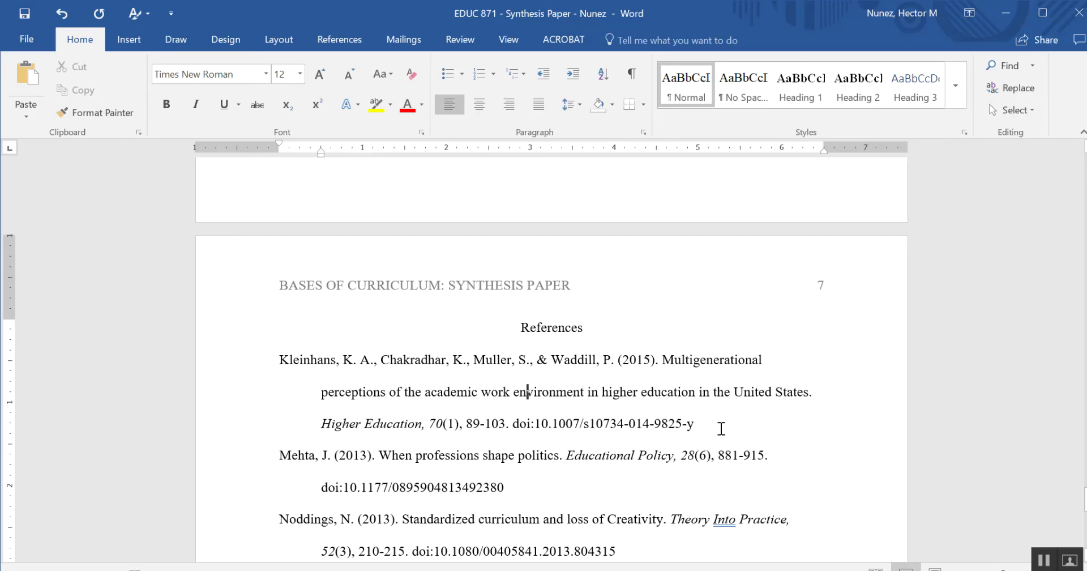
scroll(720, 429, "up", 12)
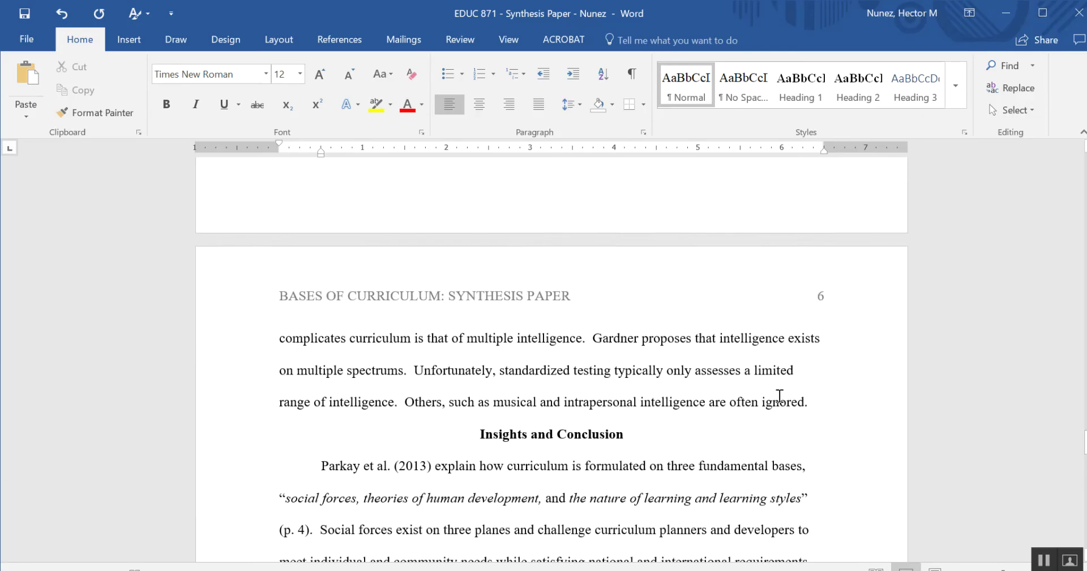
scroll(779, 395, "up", 15)
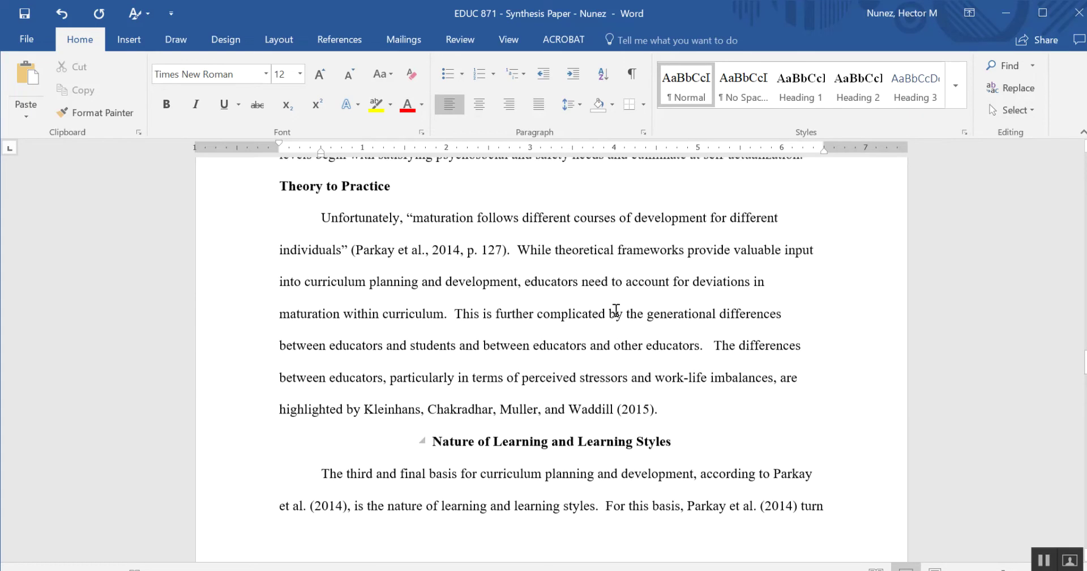
scroll(616, 310, "up", 20)
scroll(540, 346, "down", 6)
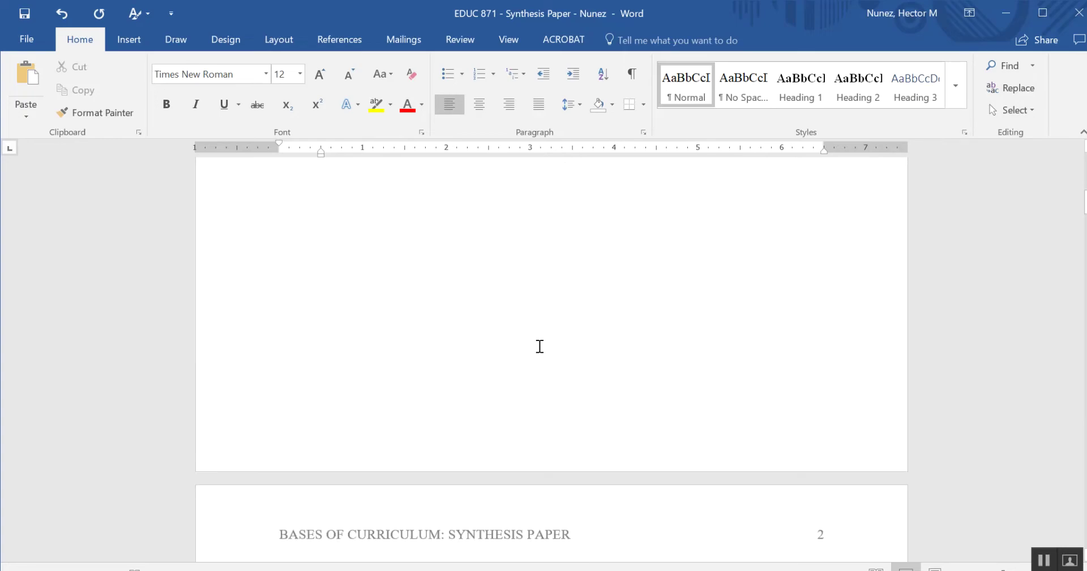
Insert a blank left-aligned line above the page 2 title and open the Table of Contents gallery
scroll(539, 346, "down", 4)
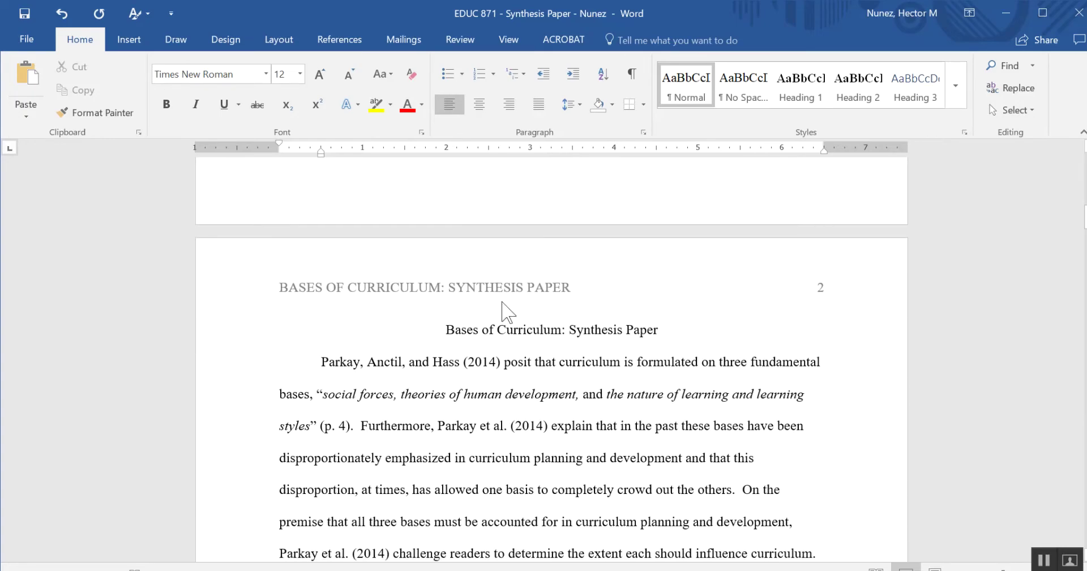
left_click(440, 329)
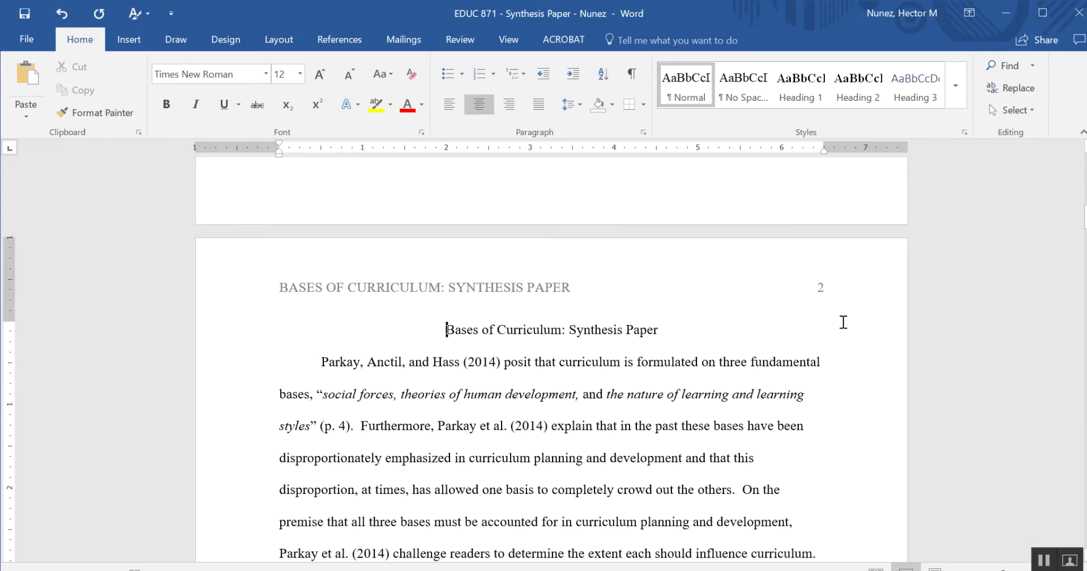
key("Return")
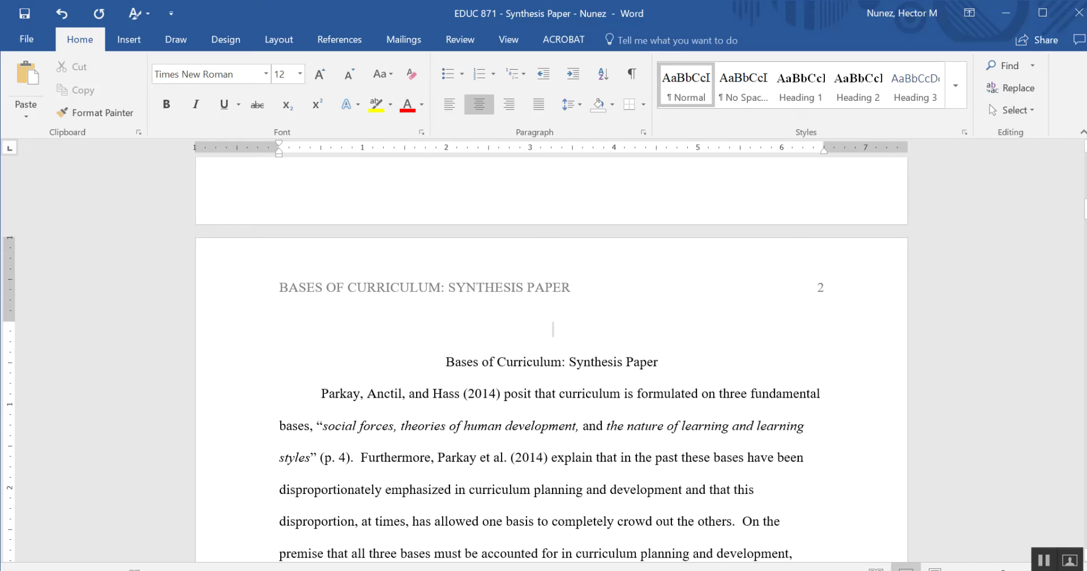
key("ctrl+l")
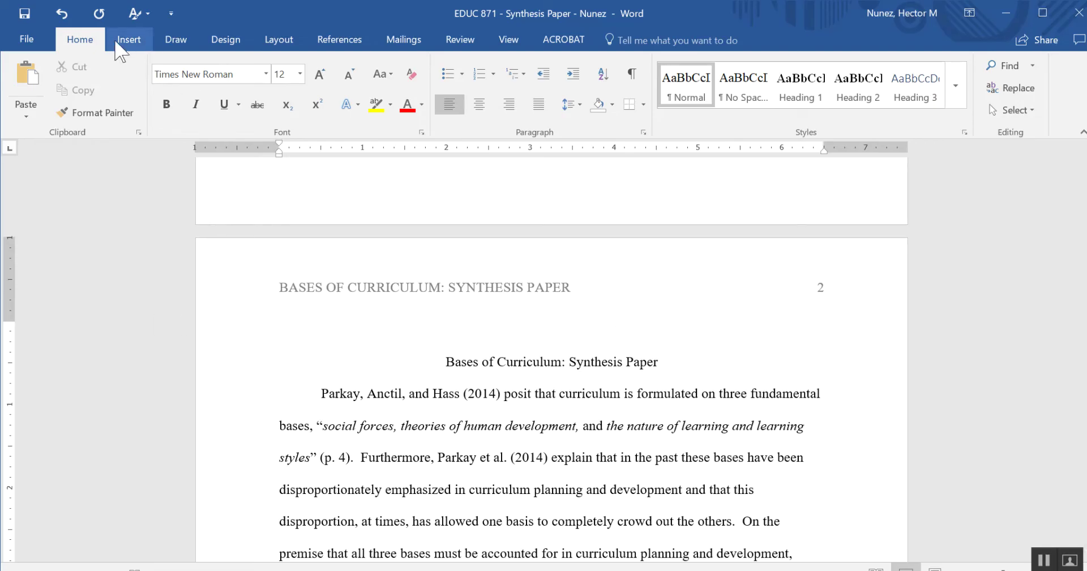
left_click(340, 39)
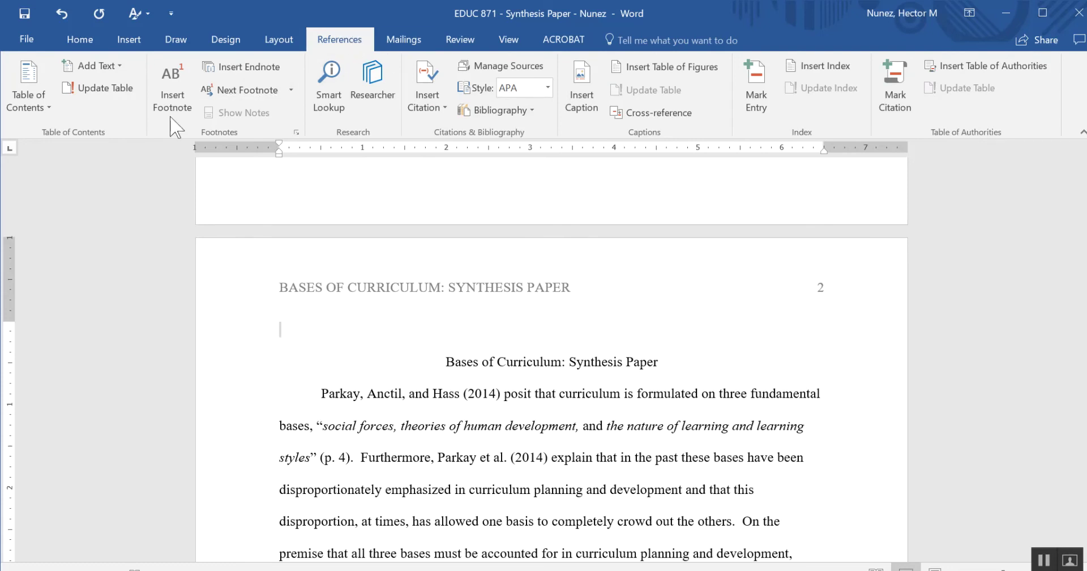
left_click(43, 105)
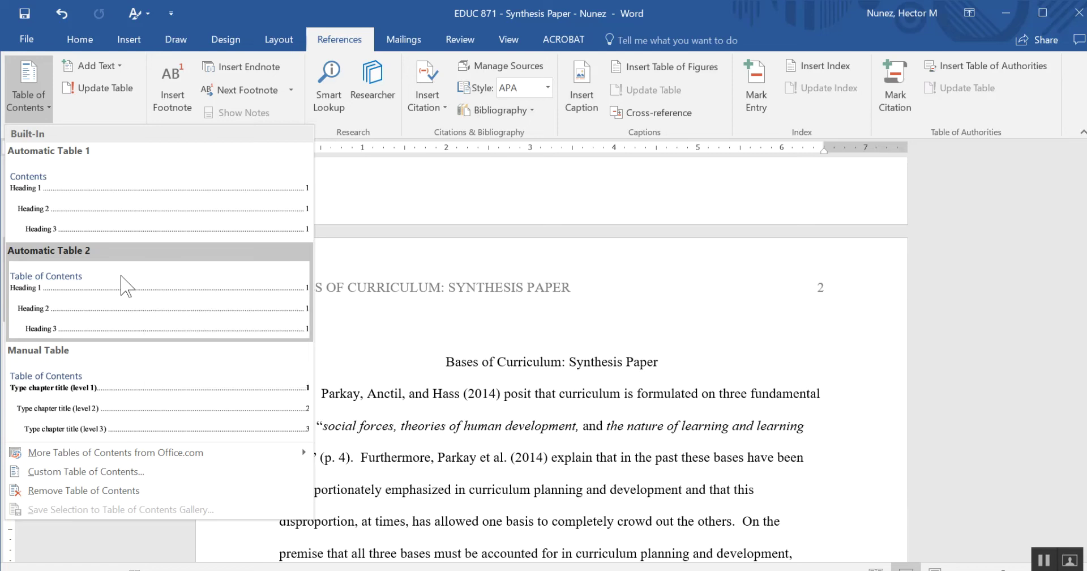
Insert Automatic Table 2, listing Social Forces through References with page numbers
left_click(121, 277)
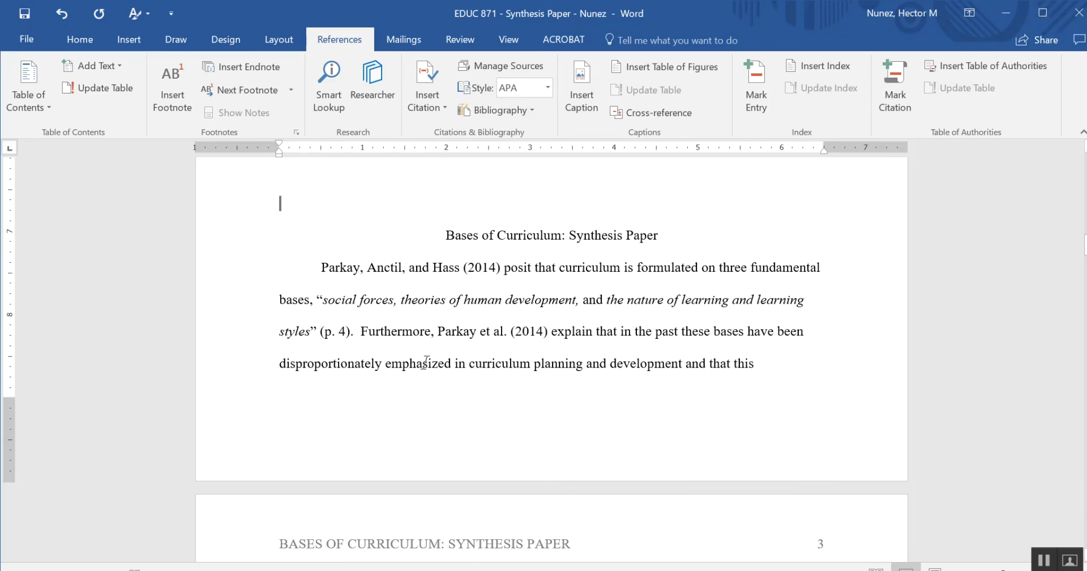
scroll(426, 363, "up", 7)
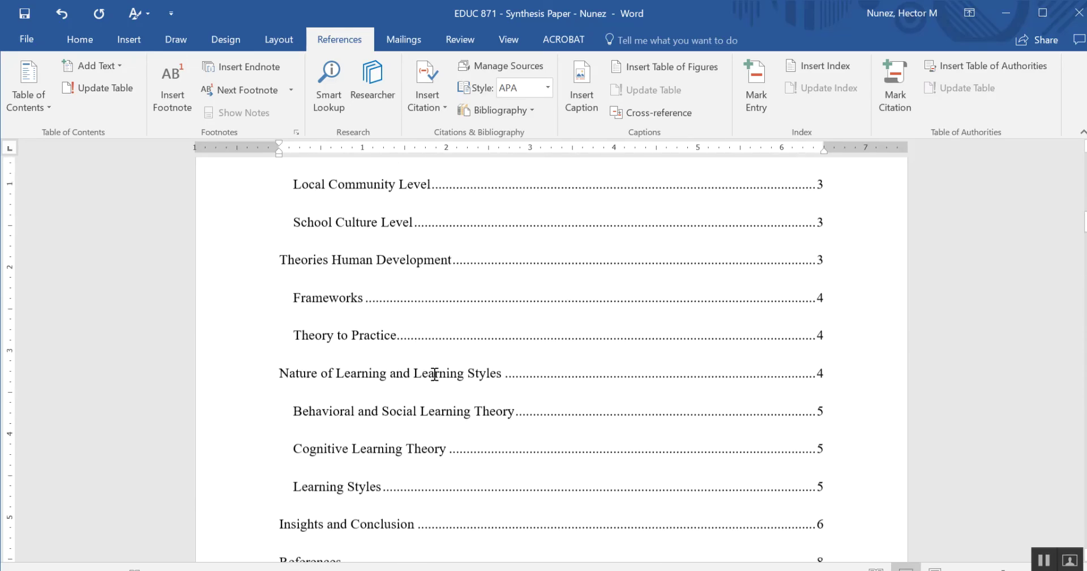
scroll(434, 374, "up", 4)
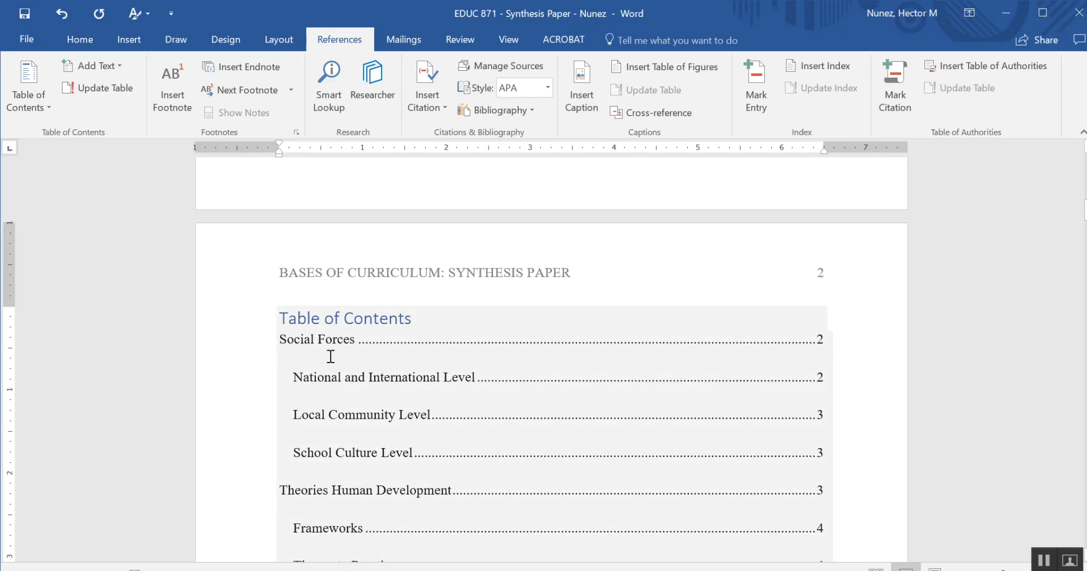
scroll(478, 492, "down", 3)
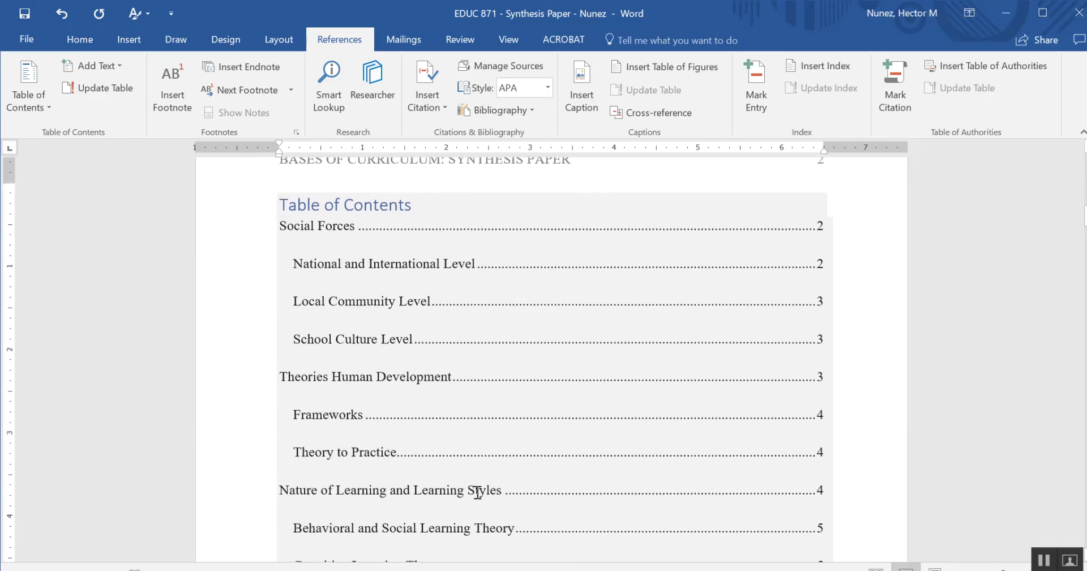
scroll(410, 294, "down", 3)
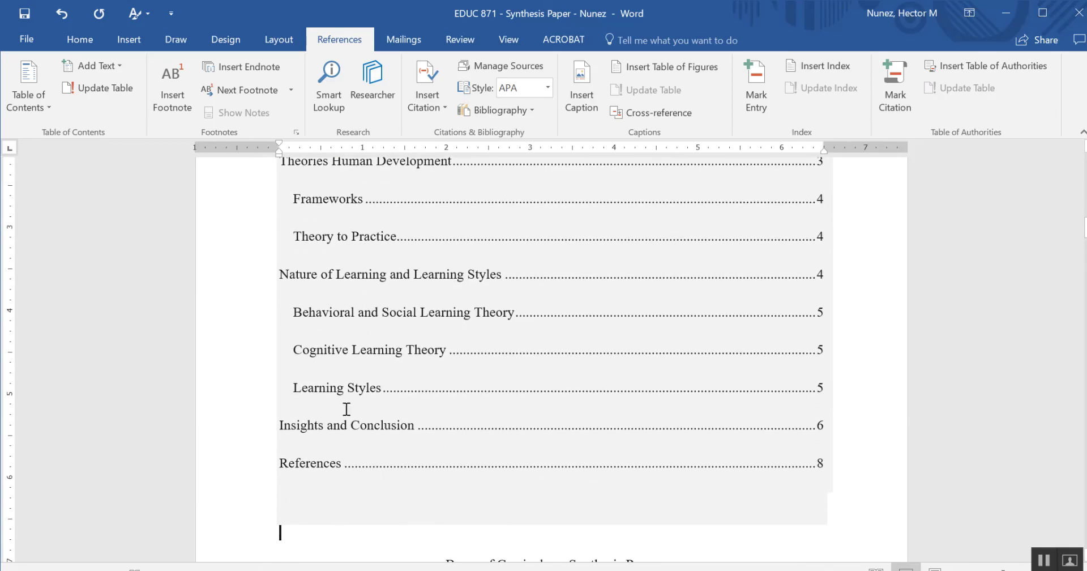
scroll(347, 409, "up", 4)
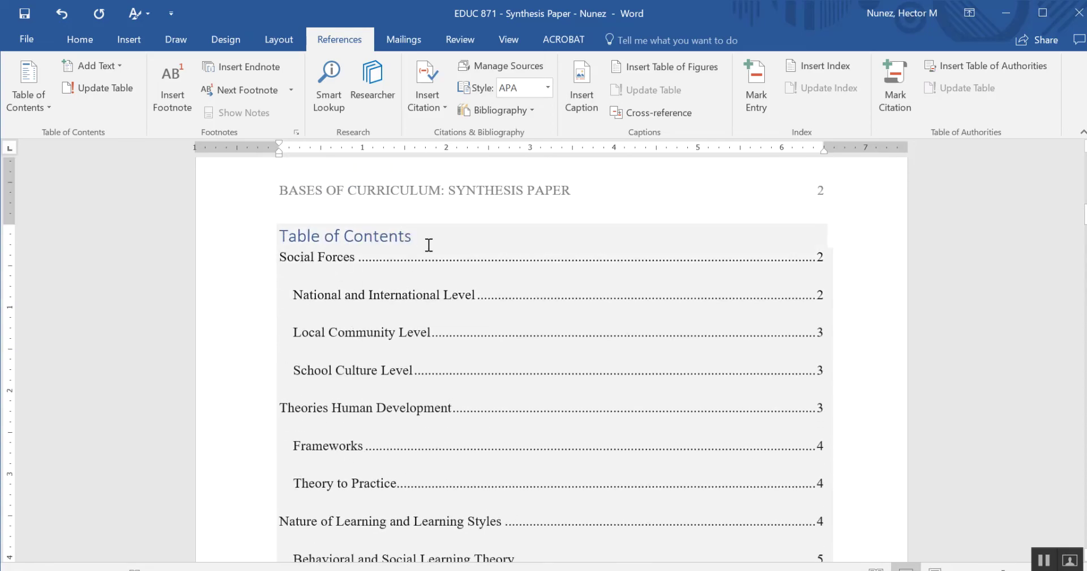
Format the Table of Contents title as centered 12 pt Times New Roman
left_click(242, 239)
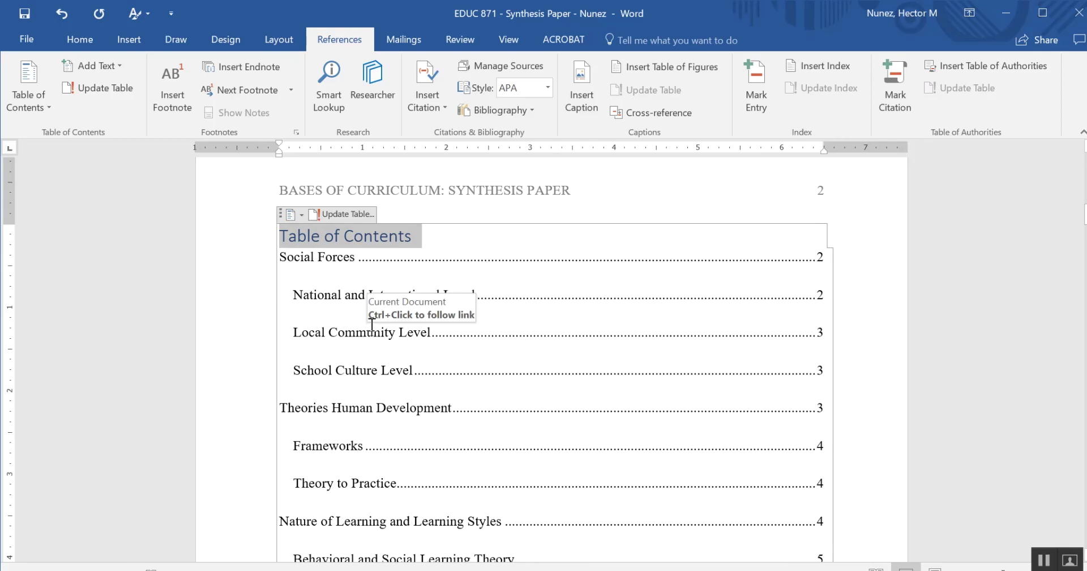
left_click(89, 44)
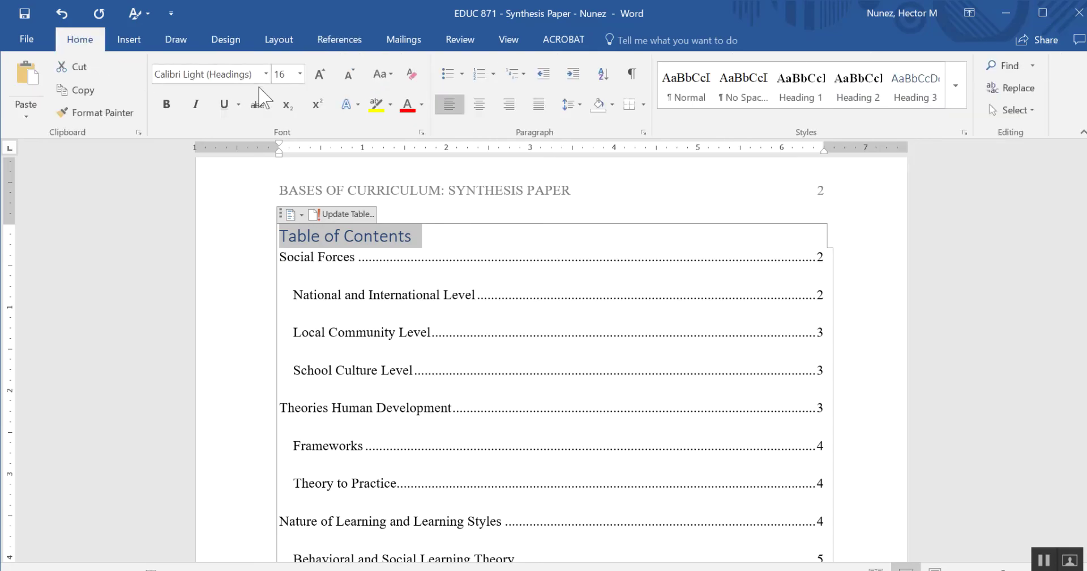
left_click(265, 75)
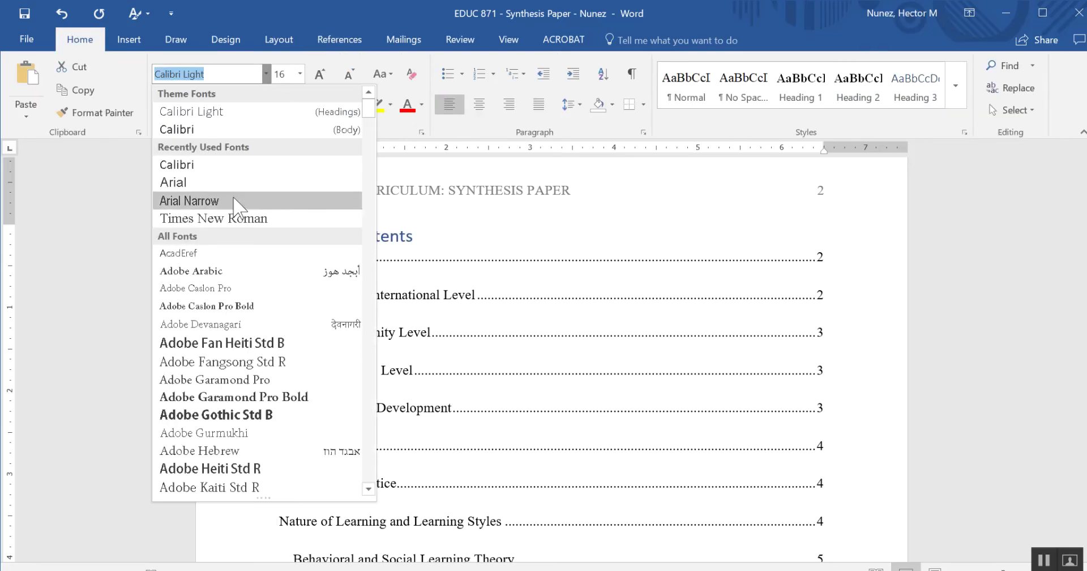
left_click(238, 220)
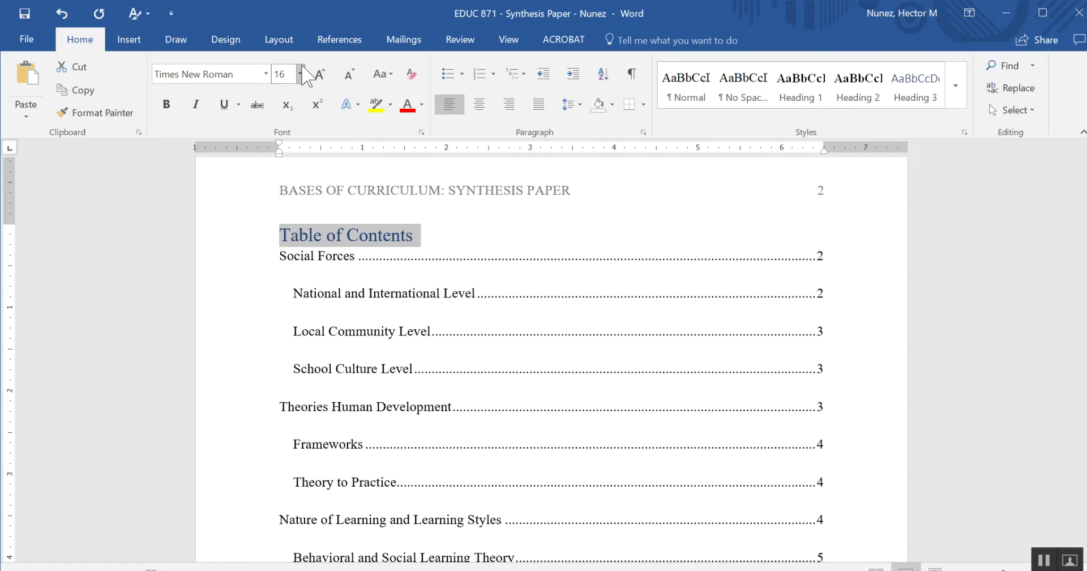
left_click(300, 74)
left_click(280, 154)
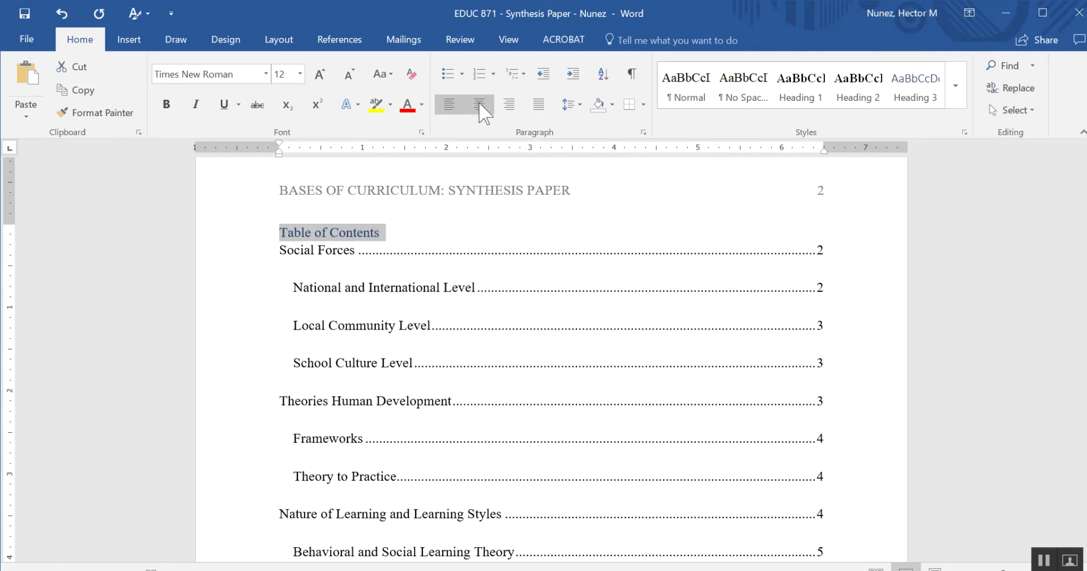
left_click(479, 105)
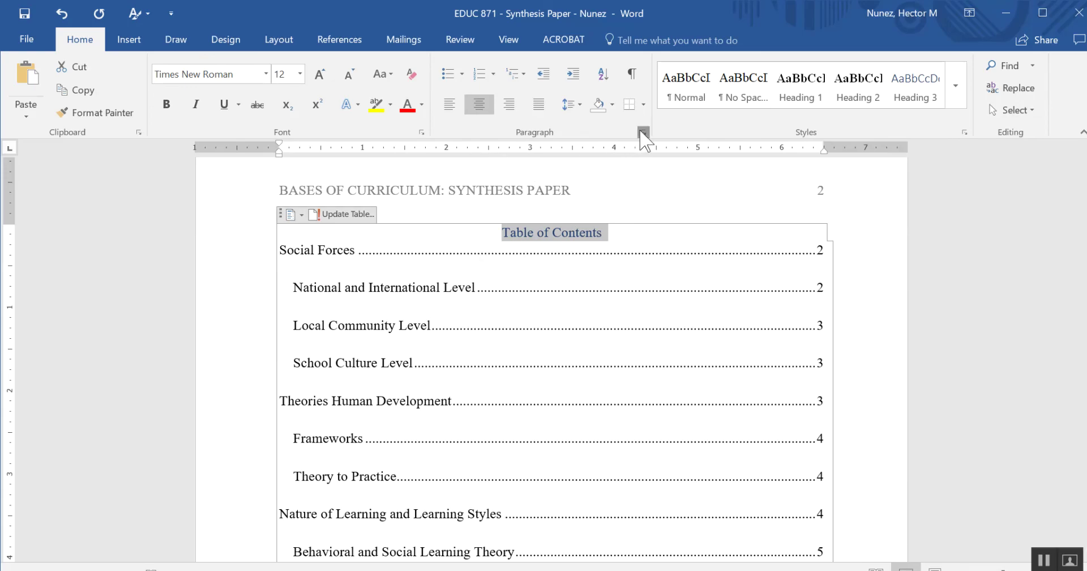
left_click(643, 133)
Set the title's spacing before to 0 pt and its line spacing to Double
left_click(498, 310)
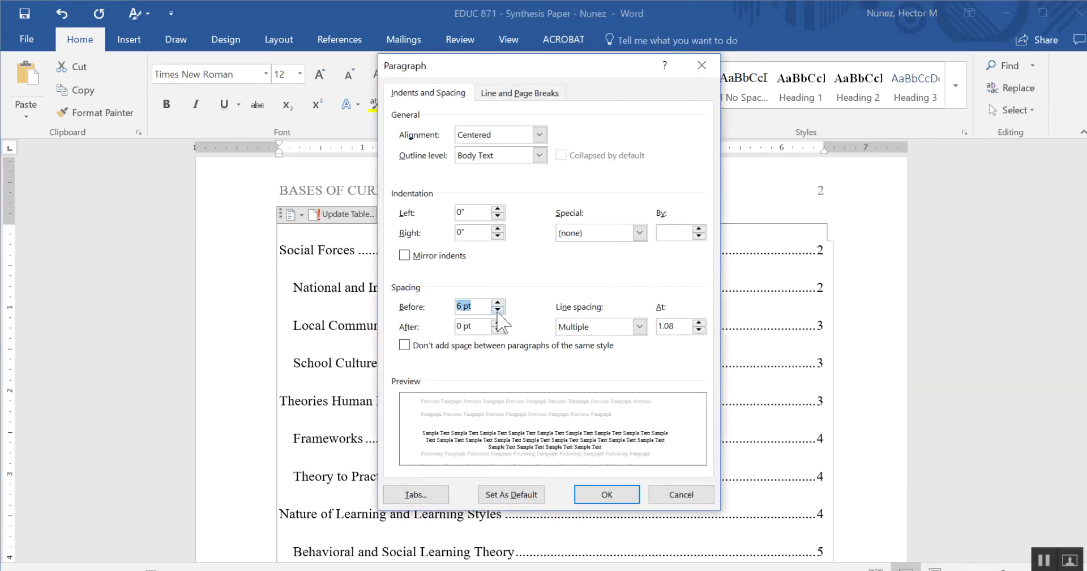
left_click(497, 310)
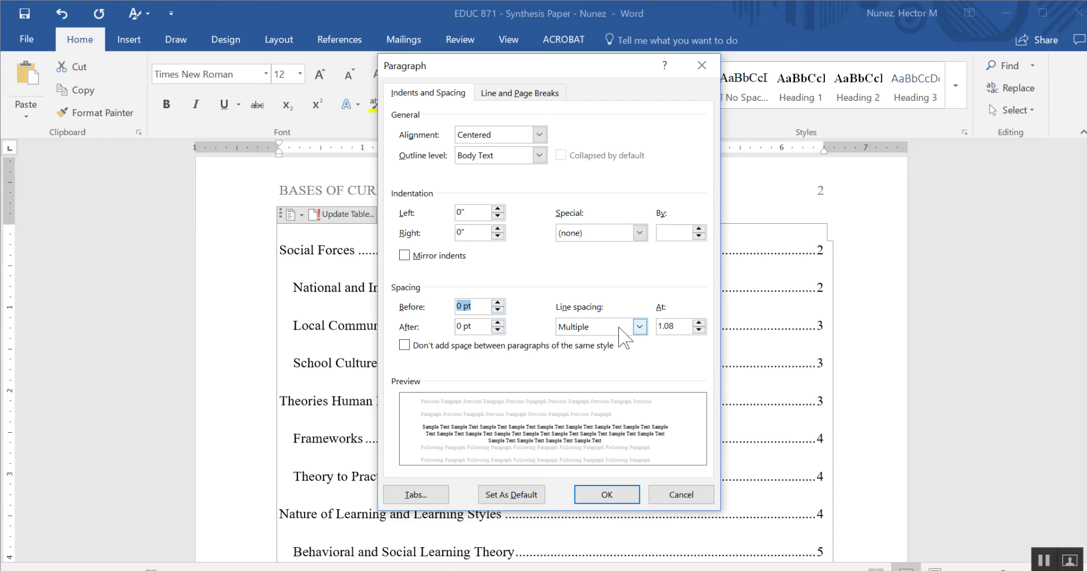
left_click(640, 327)
left_click(606, 364)
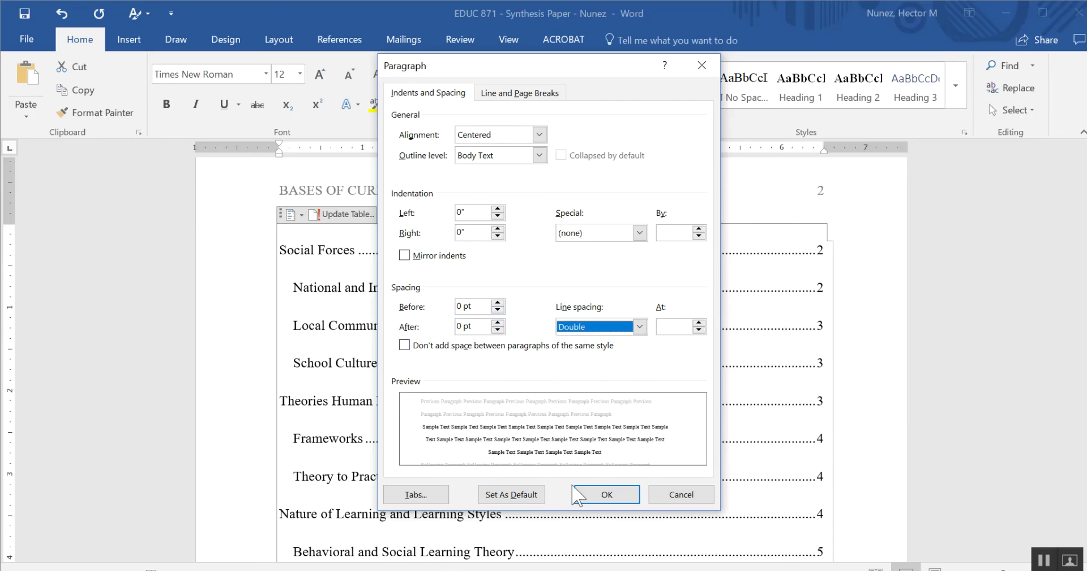
left_click(605, 494)
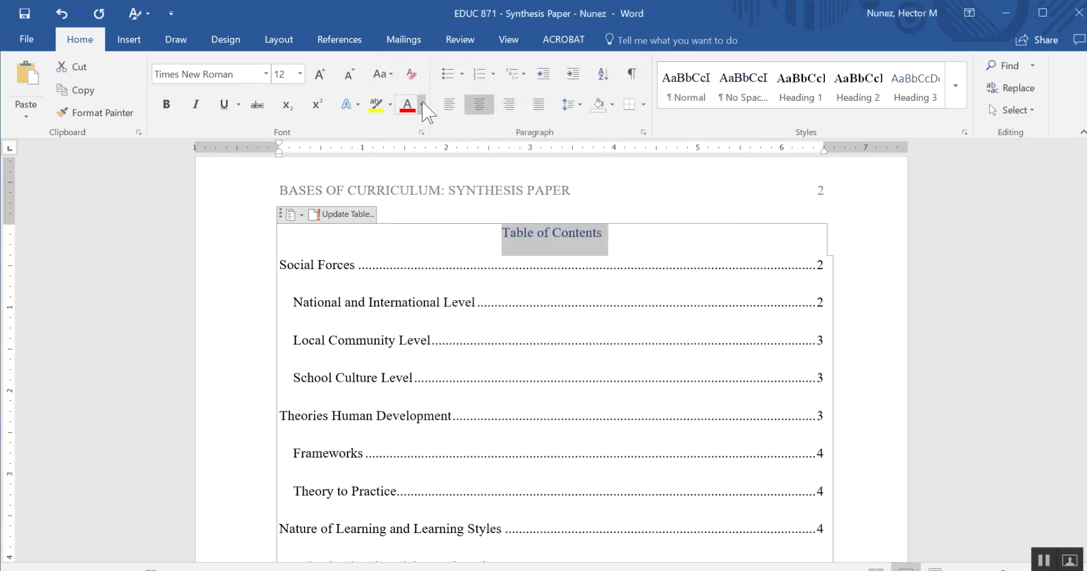
Change the title's font colour from blue to Automatic black
left_click(421, 104)
left_click(406, 127)
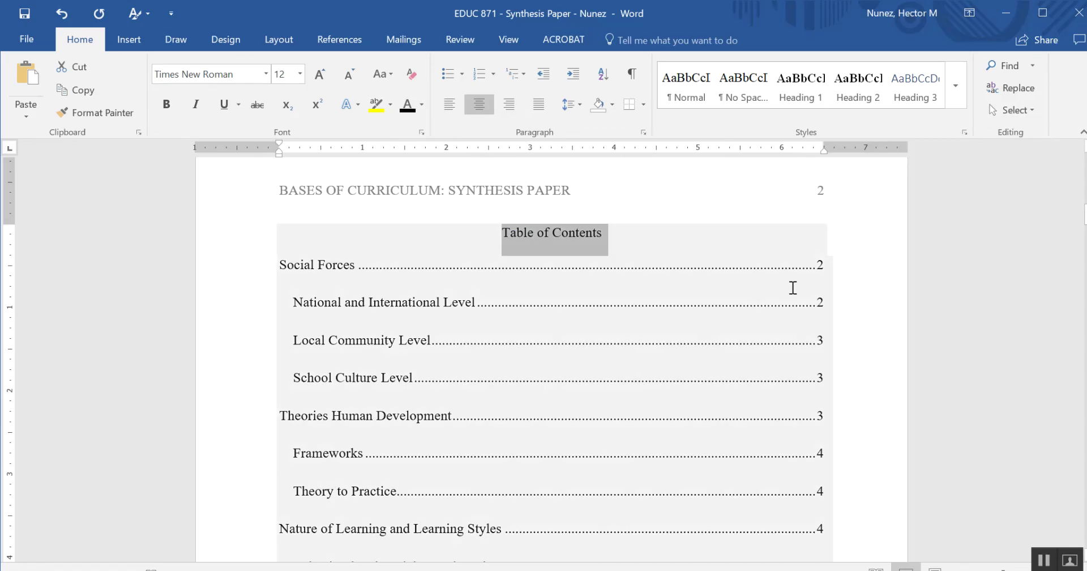
left_click(868, 300)
scroll(871, 300, "down", 5)
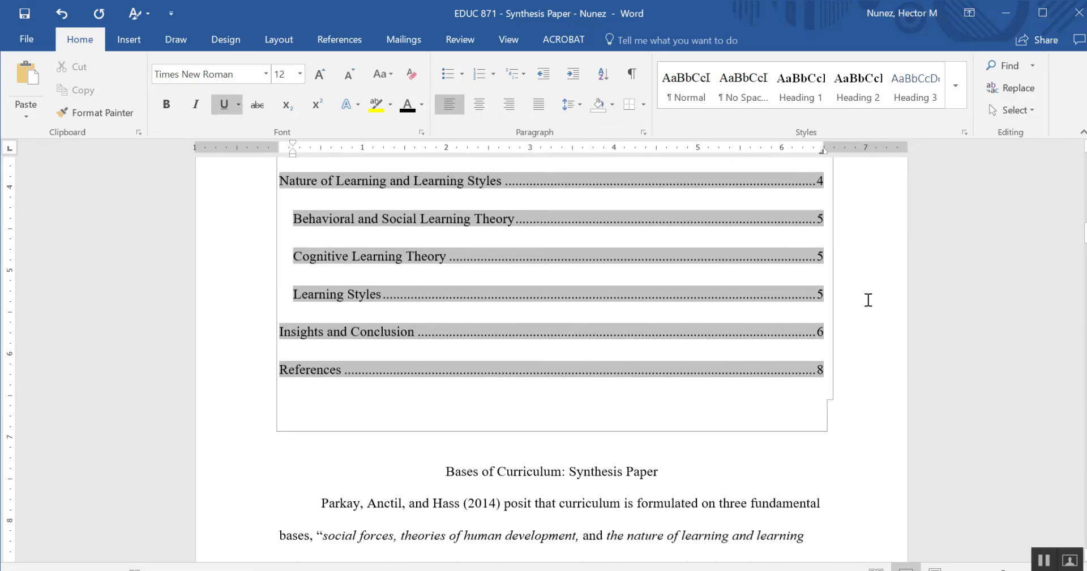
scroll(869, 300, "up", 7)
scroll(871, 300, "up", 10)
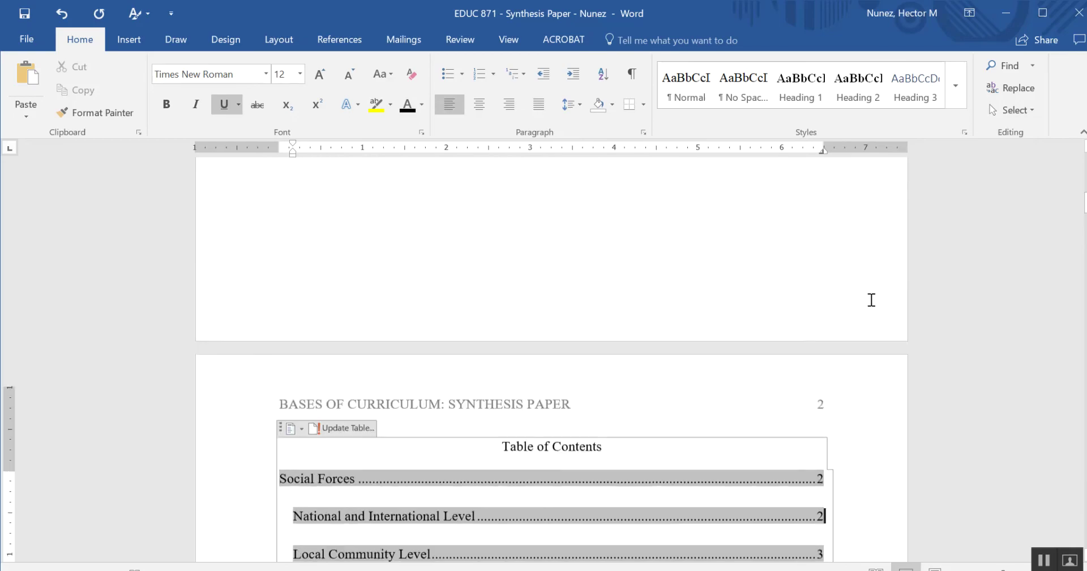
scroll(876, 300, "down", 20)
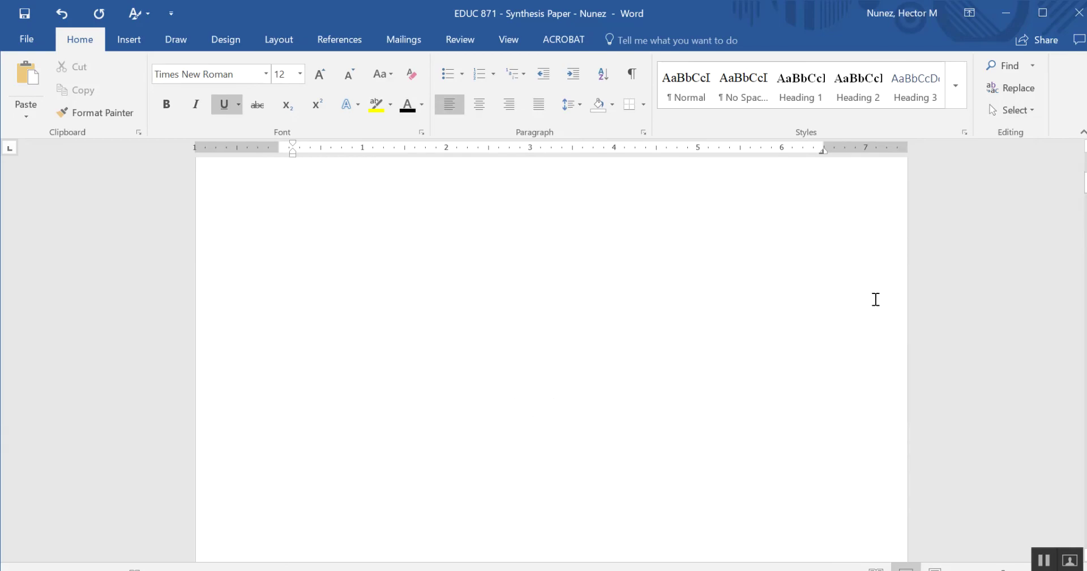
scroll(664, 406, "down", 4)
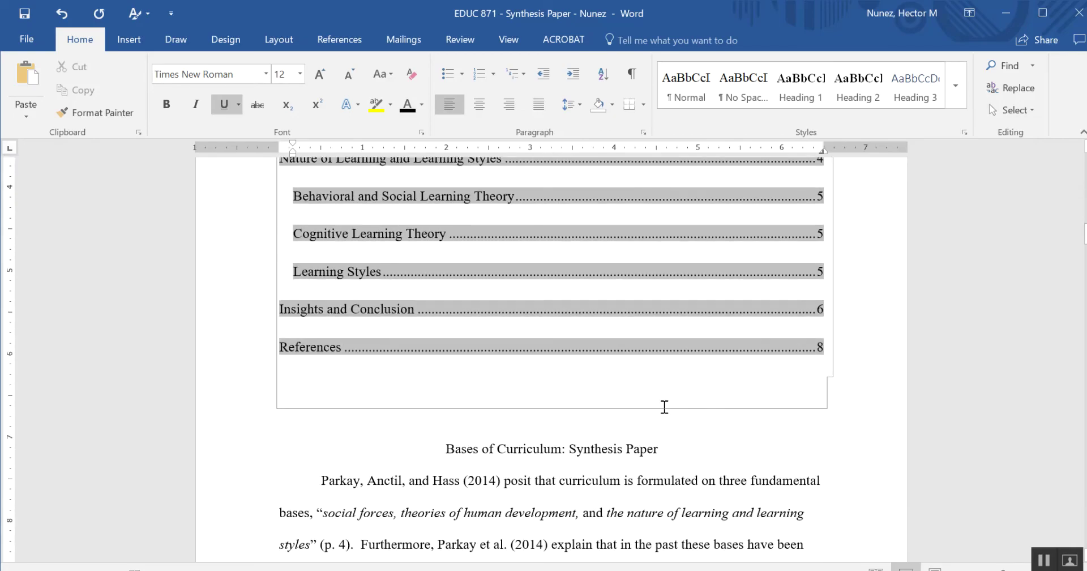
left_click(439, 448)
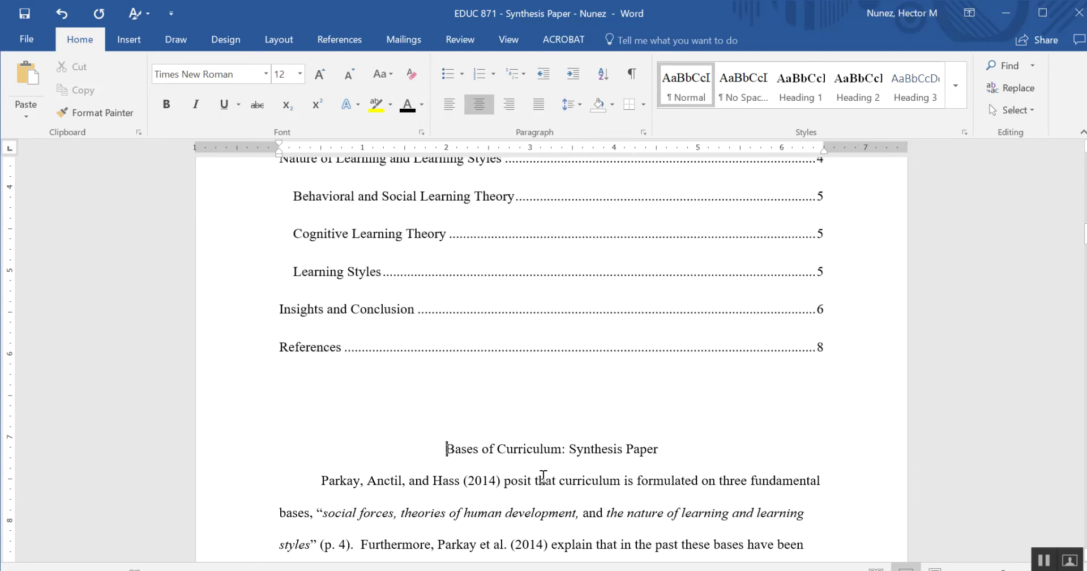
scroll(496, 410, "down", 2)
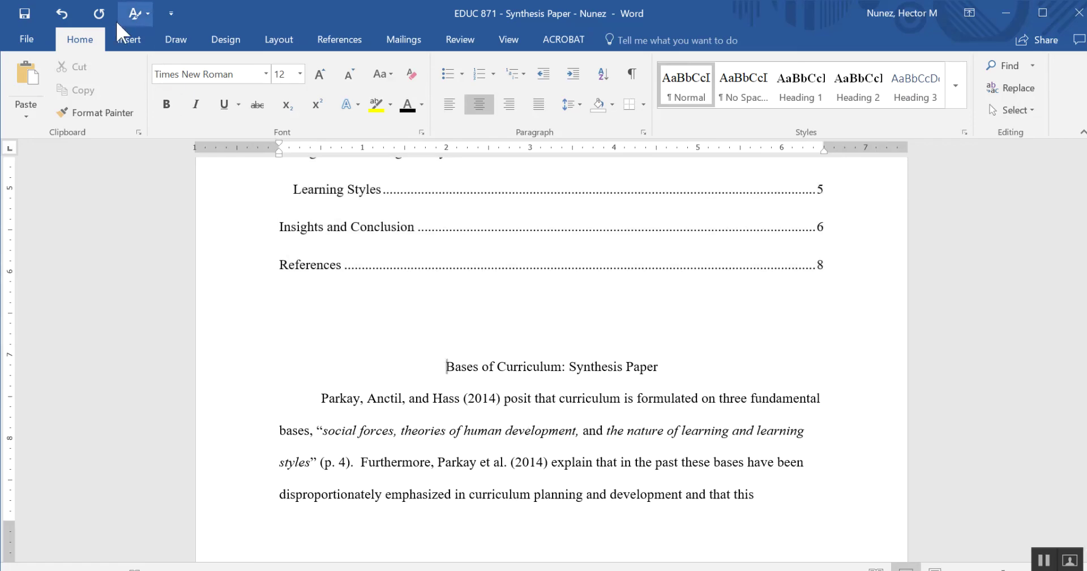
Insert a page break before the paper title so the body starts on page 3
left_click(142, 45)
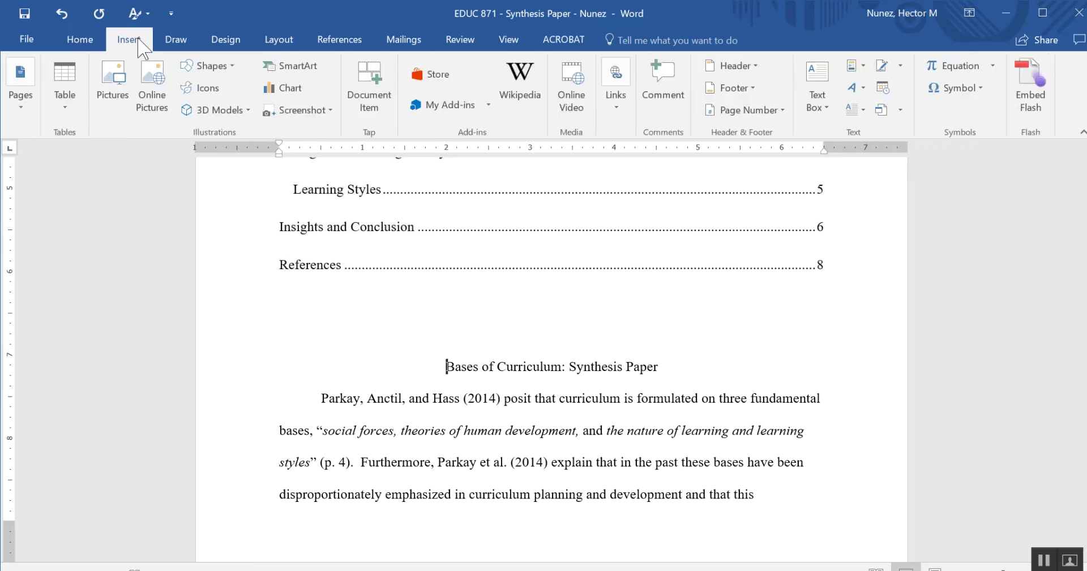
left_click(23, 99)
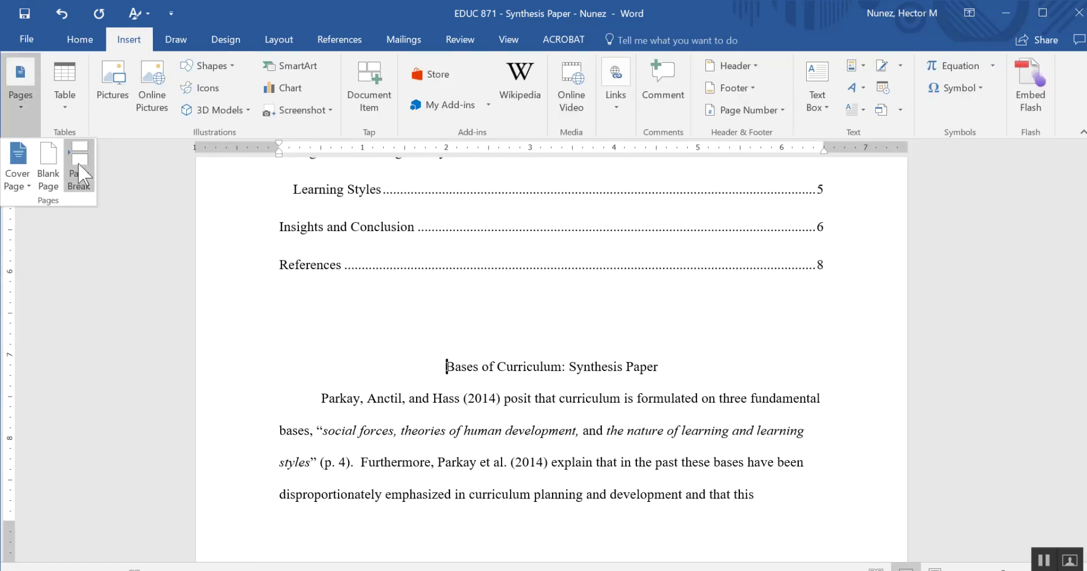
left_click(79, 173)
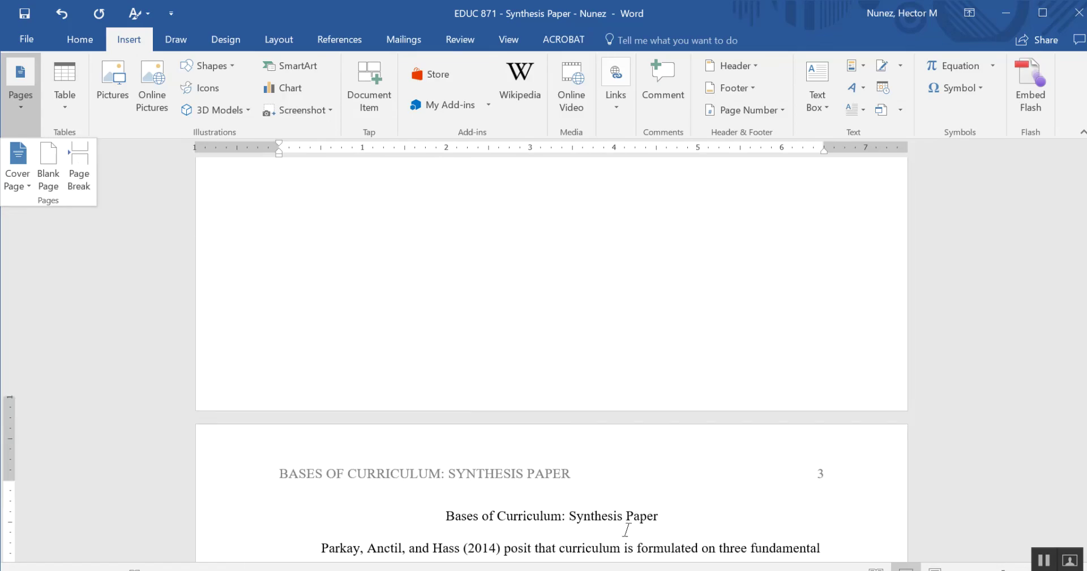
scroll(626, 530, "down", 3)
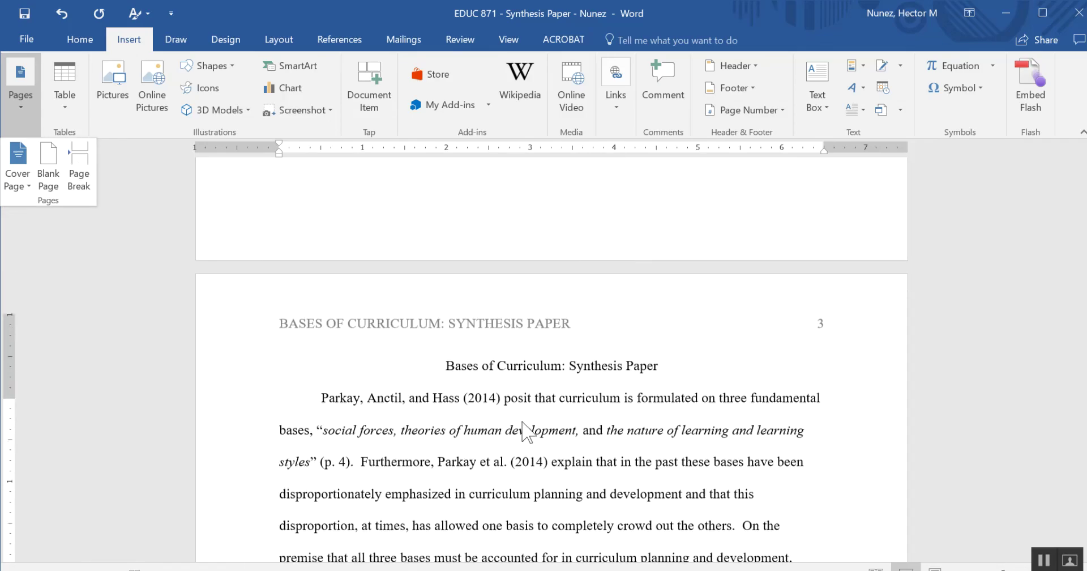
scroll(527, 422, "up", 15)
scroll(533, 420, "up", 10)
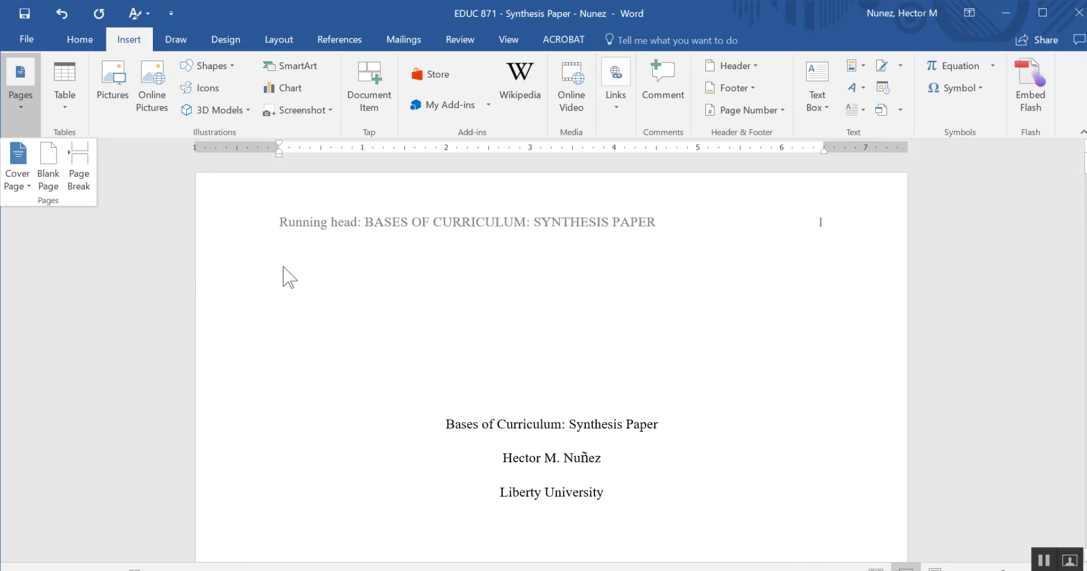
scroll(706, 332, "down", 13)
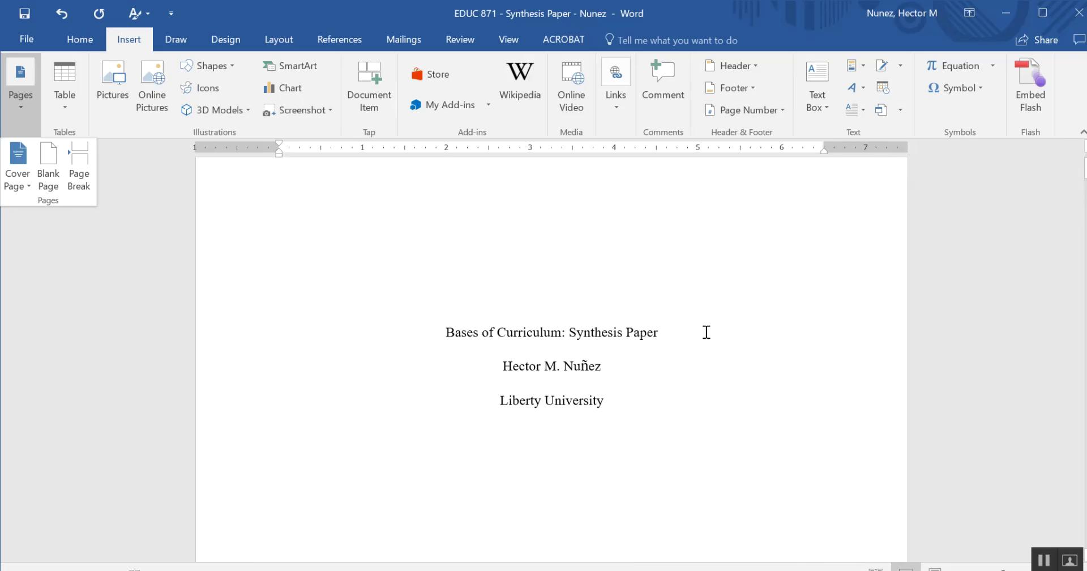
scroll(706, 332, "down", 10)
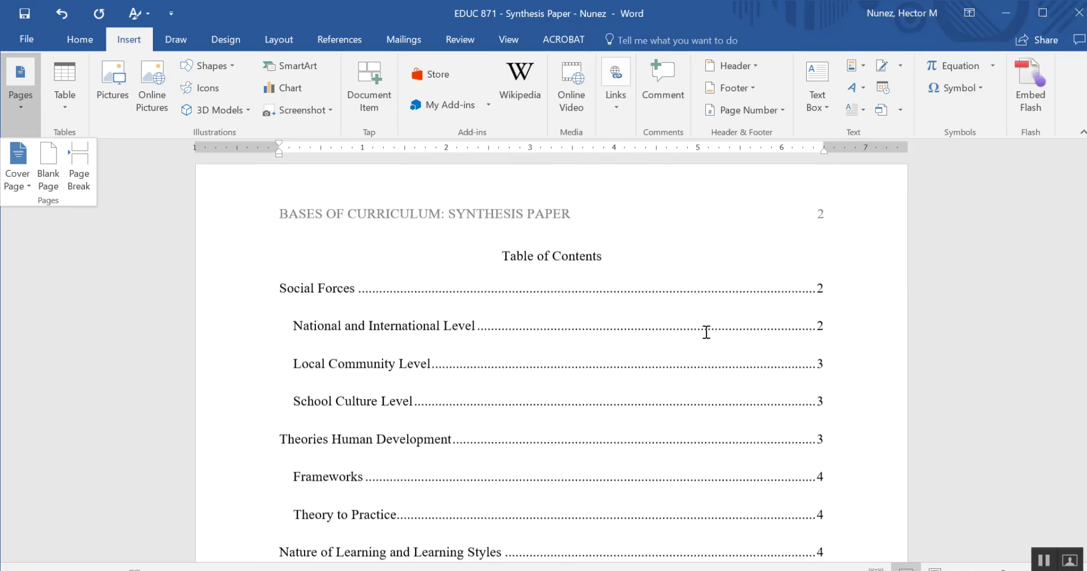
scroll(709, 332, "down", 10)
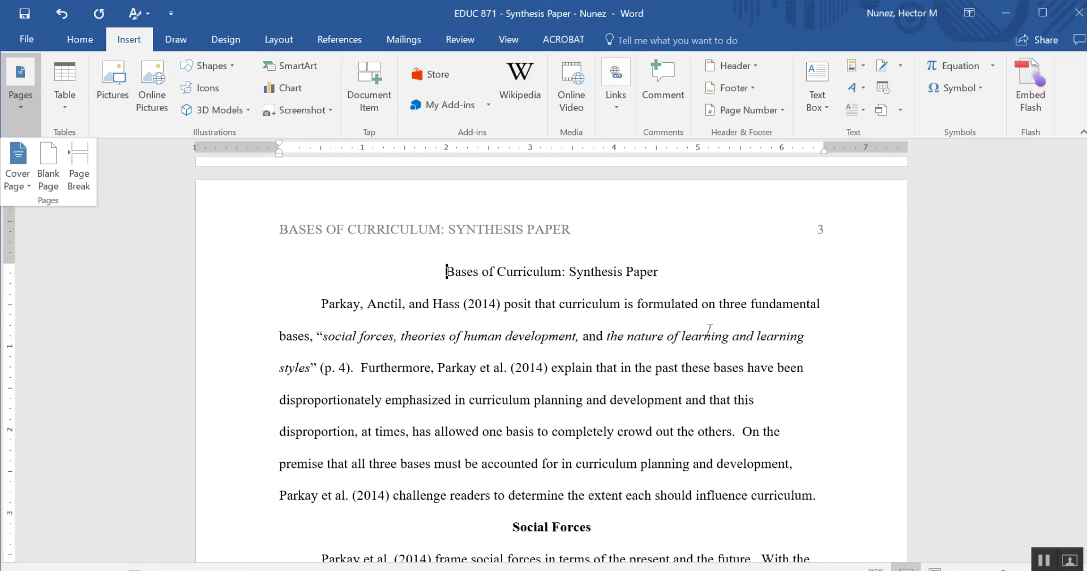
scroll(702, 365, "up", 13)
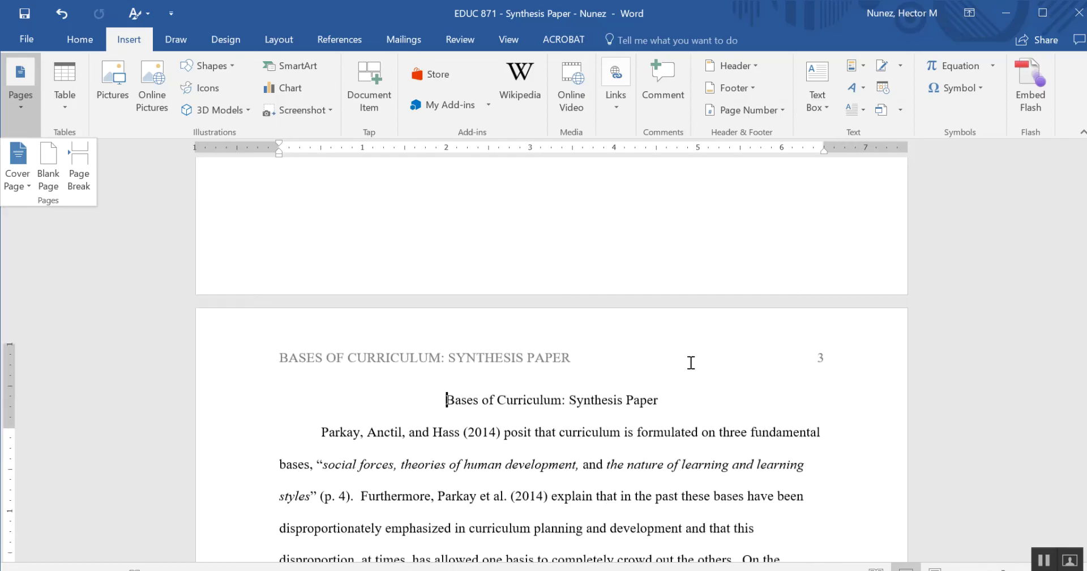
scroll(693, 362, "up", 1)
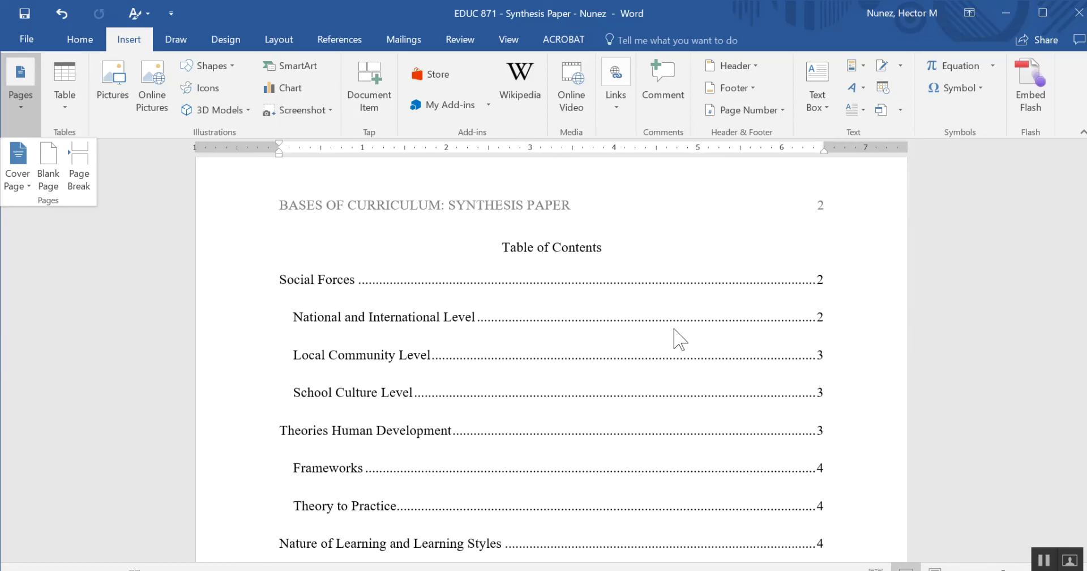
left_click(784, 272)
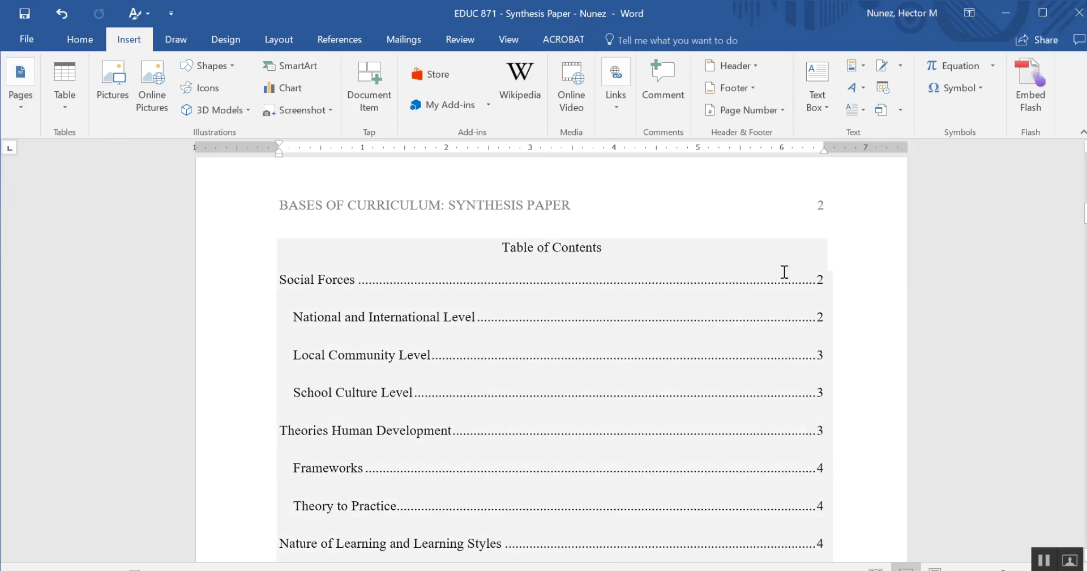
left_click(821, 280, "ctrl")
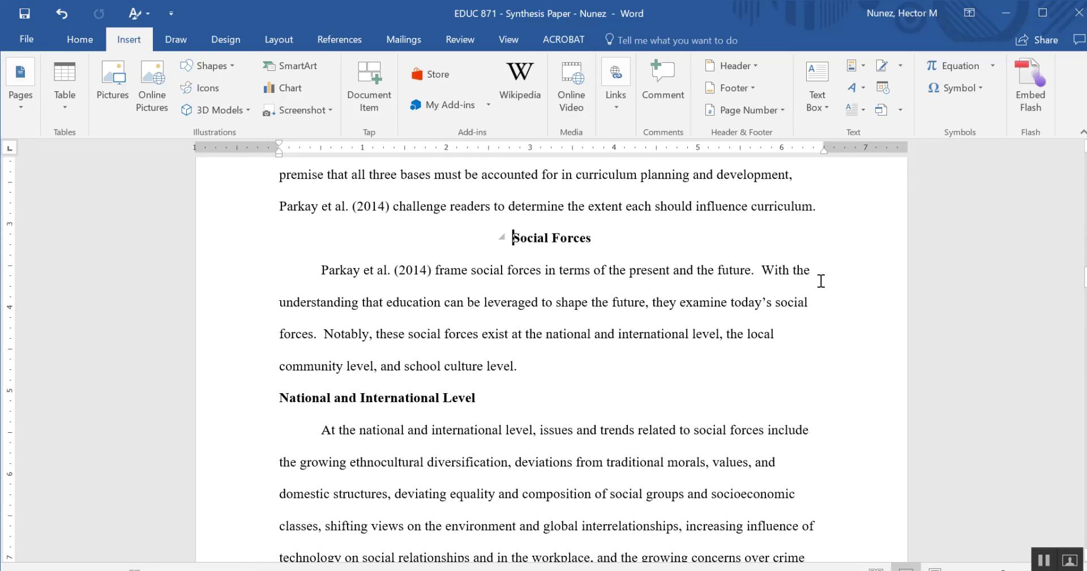
scroll(744, 379, "up", 15)
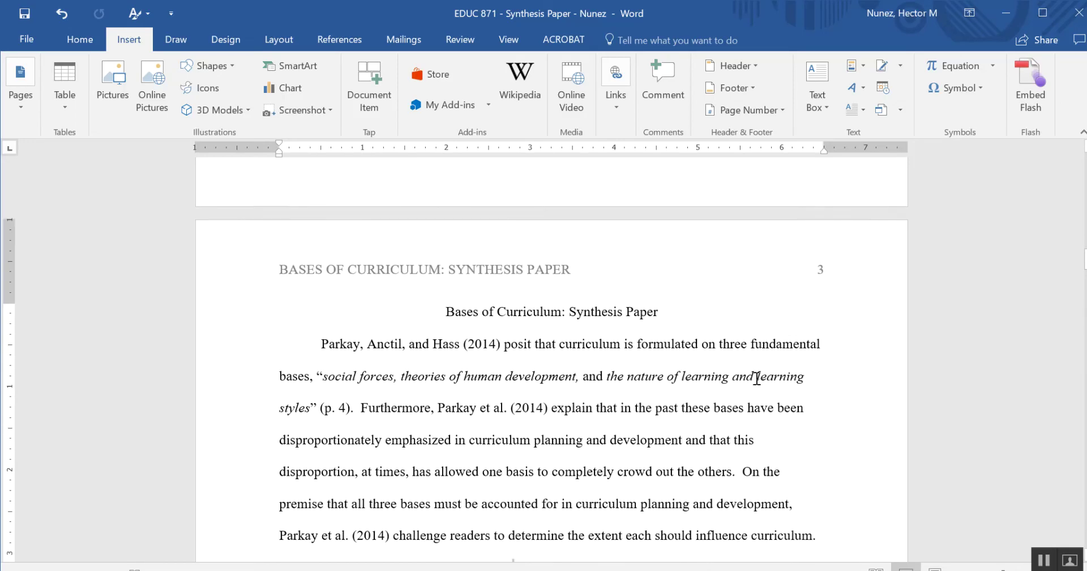
scroll(759, 377, "up", 6)
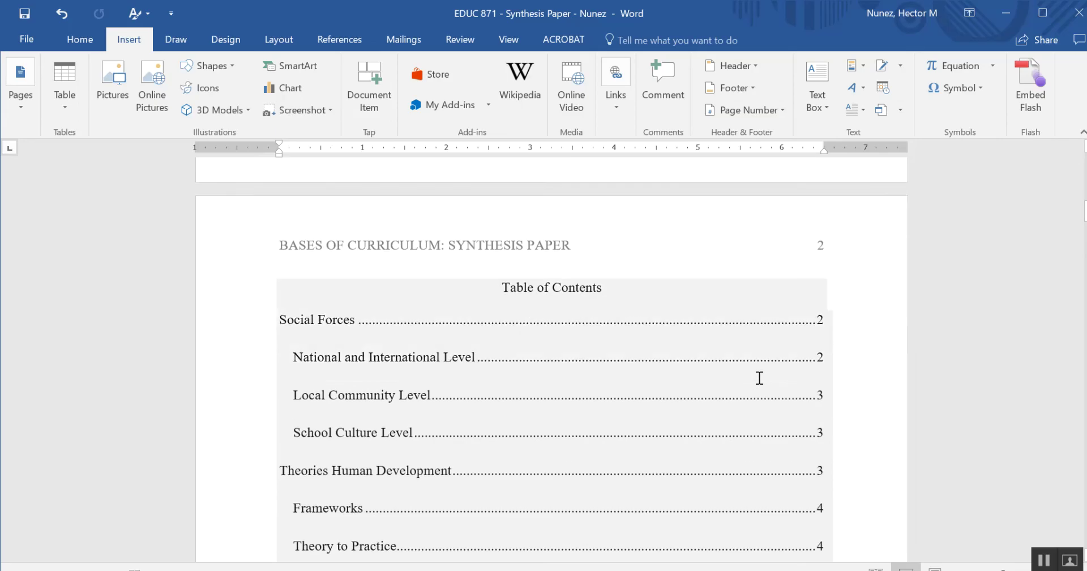
scroll(757, 378, "down", 18)
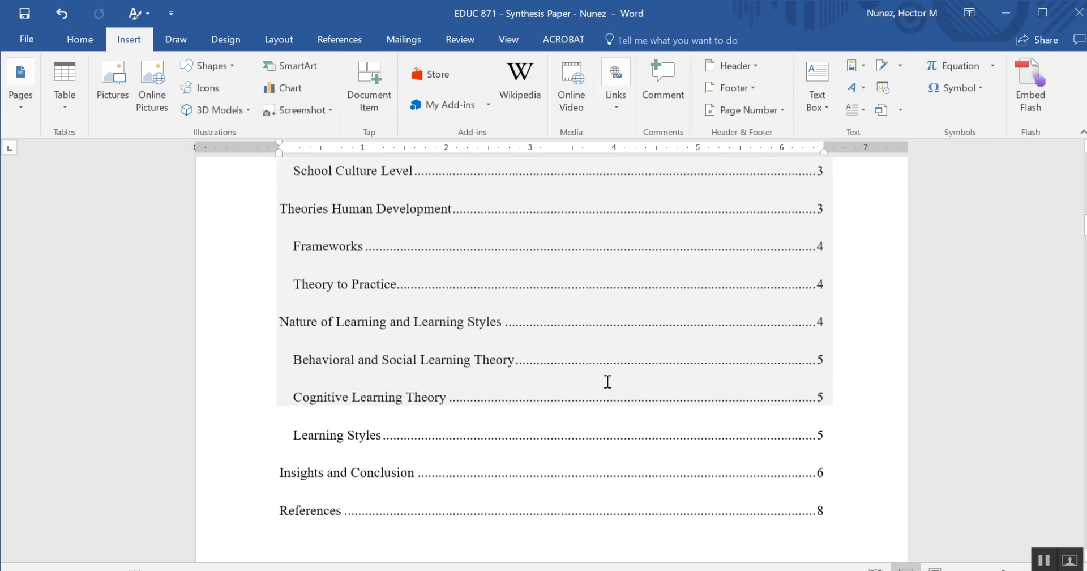
scroll(566, 399, "down", 8)
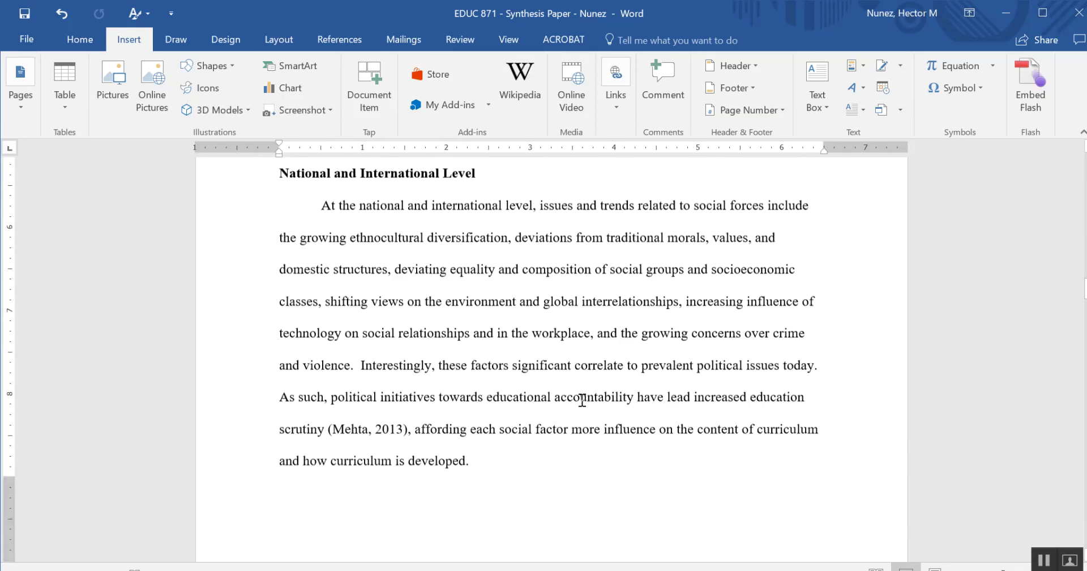
Insert a page break so 'National and International Level' starts at the top of page 4
scroll(582, 395, "up", 5)
scroll(330, 358, "up", 1)
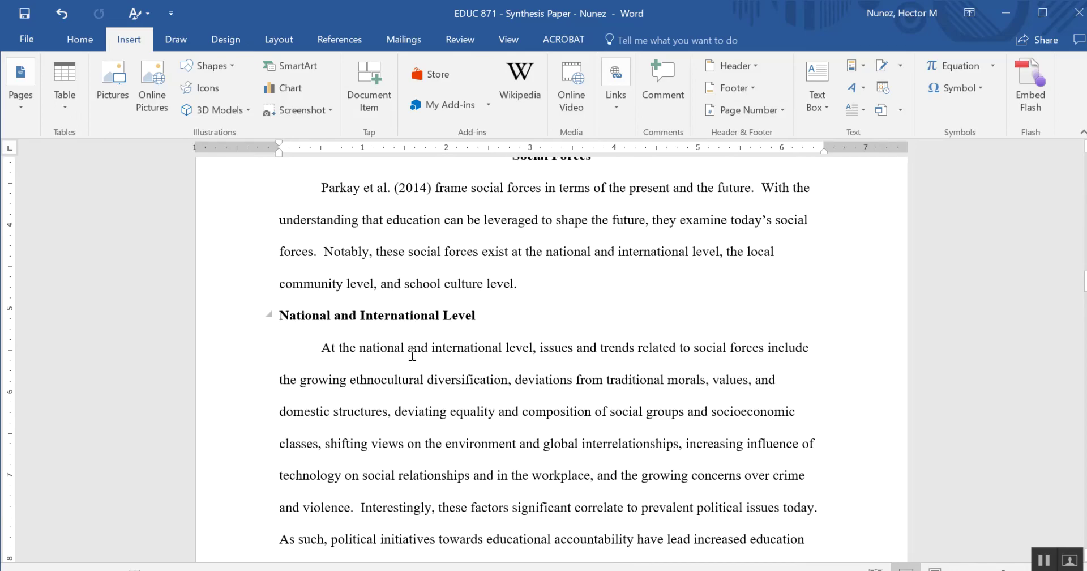
left_click(20, 90)
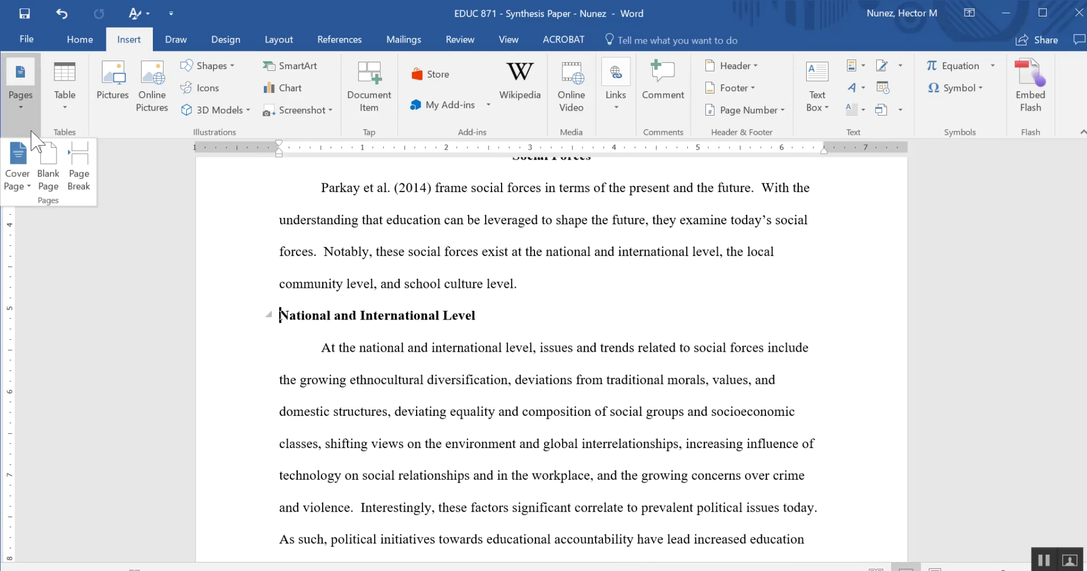
left_click(79, 170)
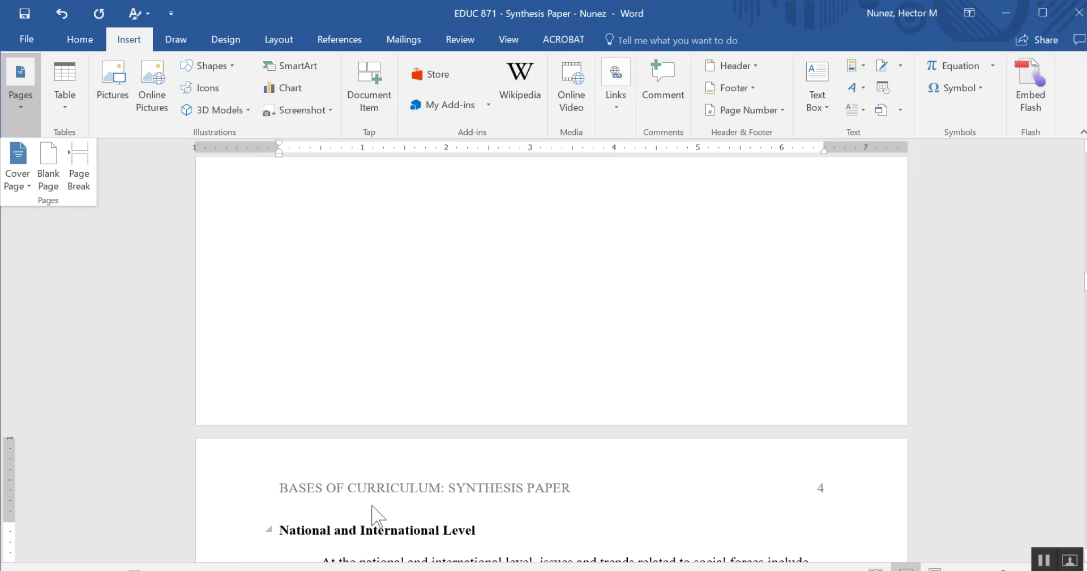
scroll(379, 478, "down", 1)
scroll(386, 464, "up", 6)
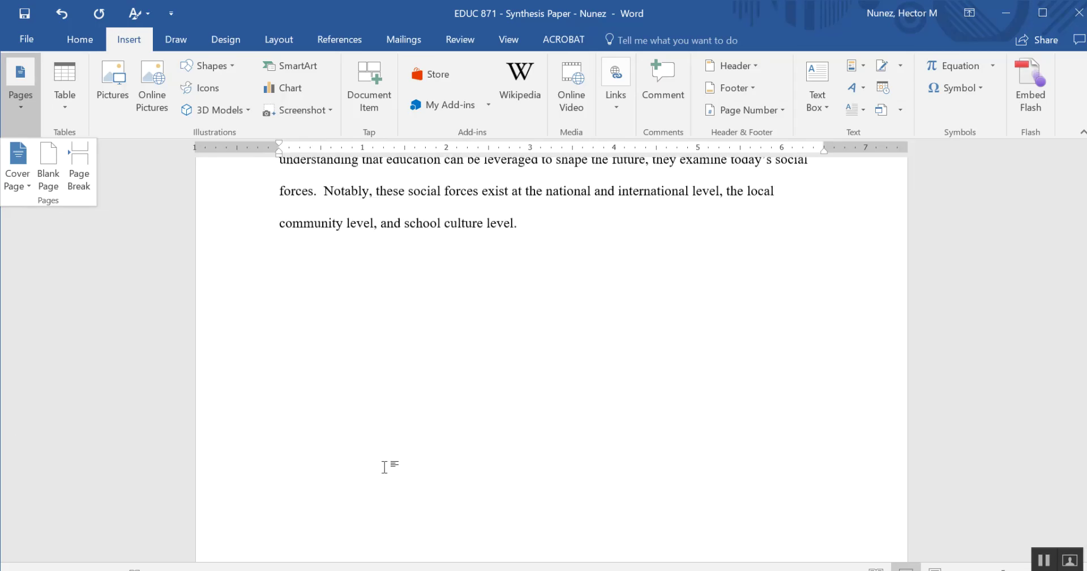
scroll(437, 387, "down", 5)
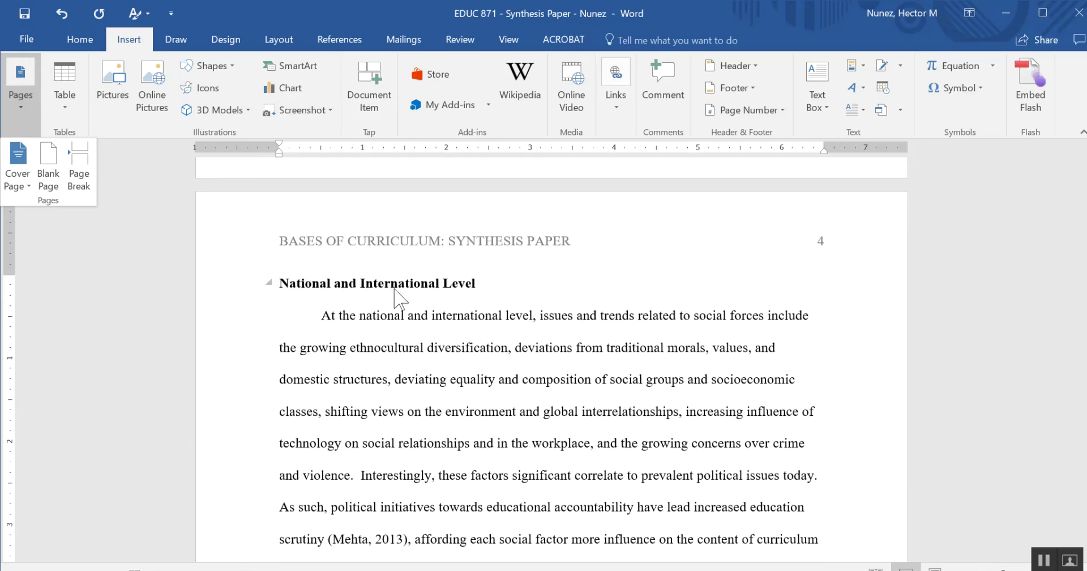
scroll(574, 364, "up", 1)
scroll(576, 367, "up", 15)
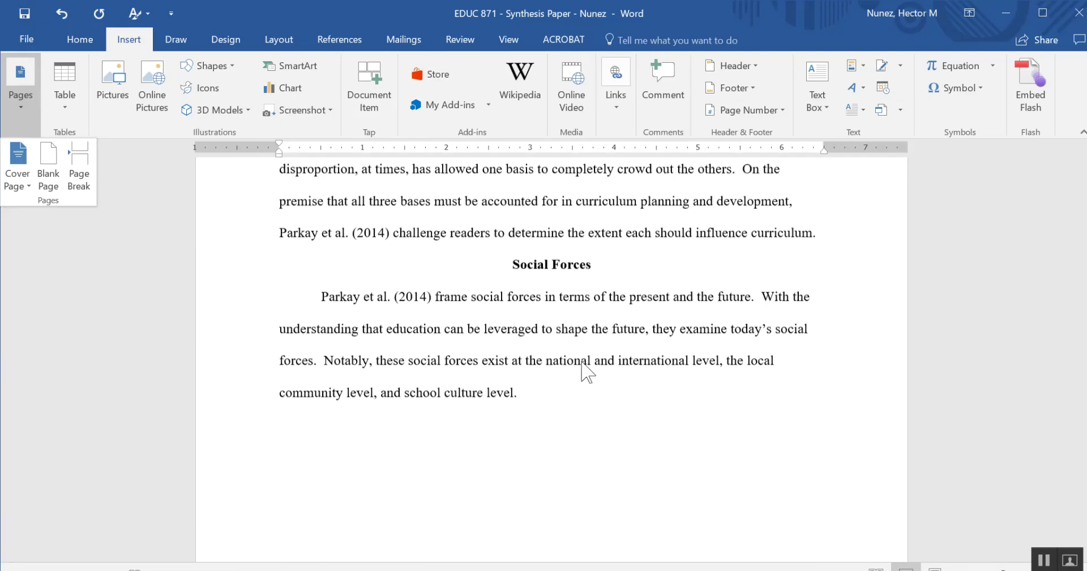
scroll(583, 361, "up", 15)
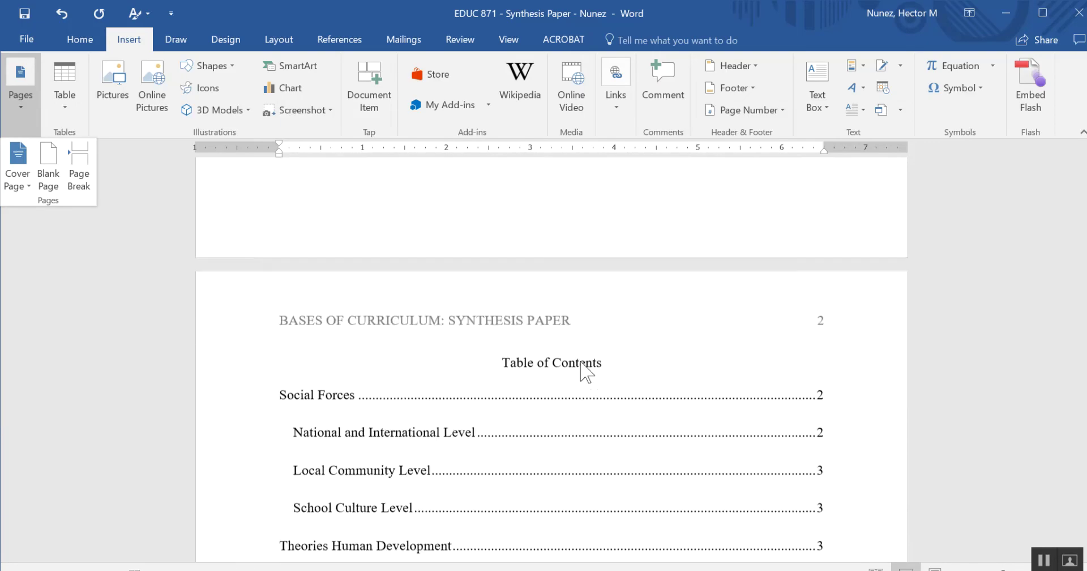
scroll(538, 349, "down", 5)
left_click(464, 317)
Update only the TOC page numbers: Social Forces 3, National and International Level 4, Learning Styles 7
left_click(465, 306)
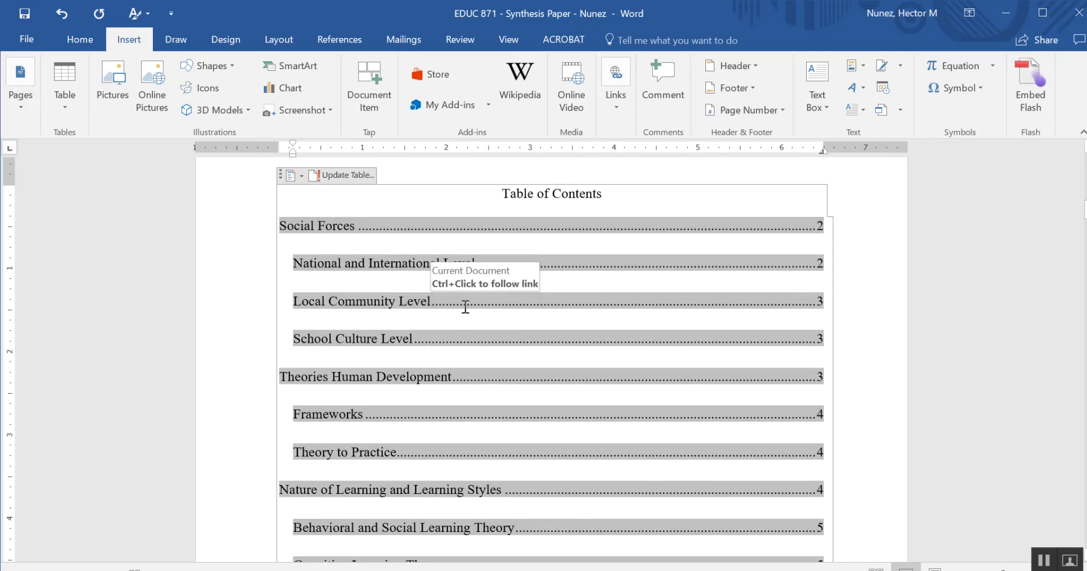
left_click(350, 177)
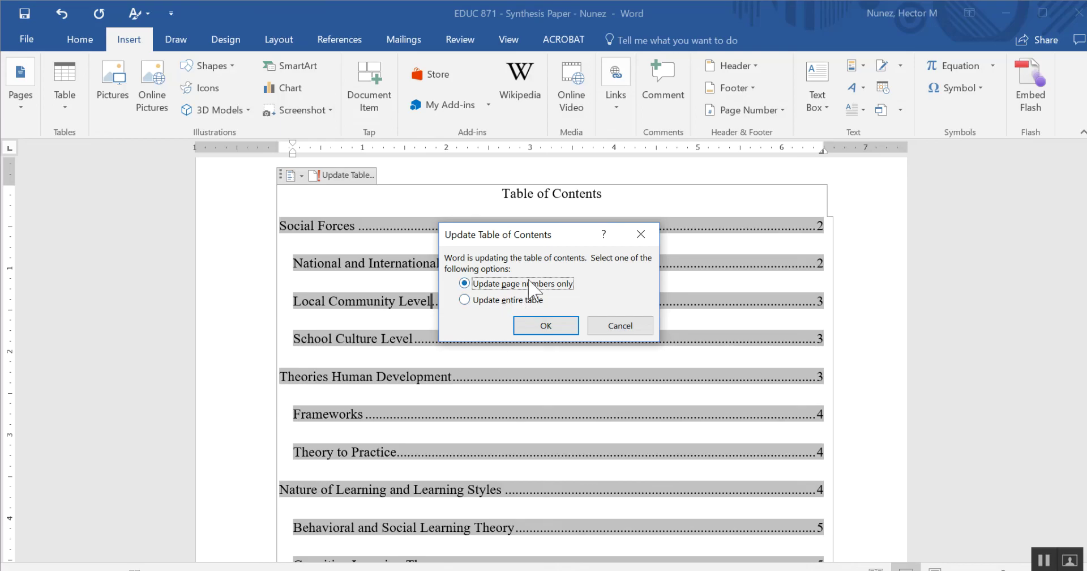
left_click(548, 326)
scroll(735, 283, "down", 3)
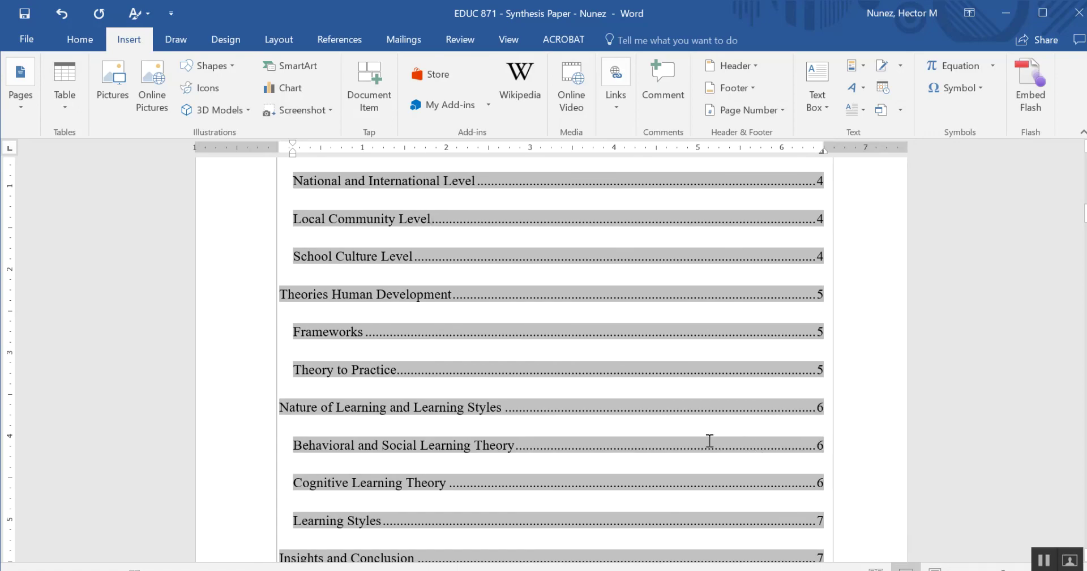
scroll(710, 440, "down", 3)
scroll(709, 439, "up", 6)
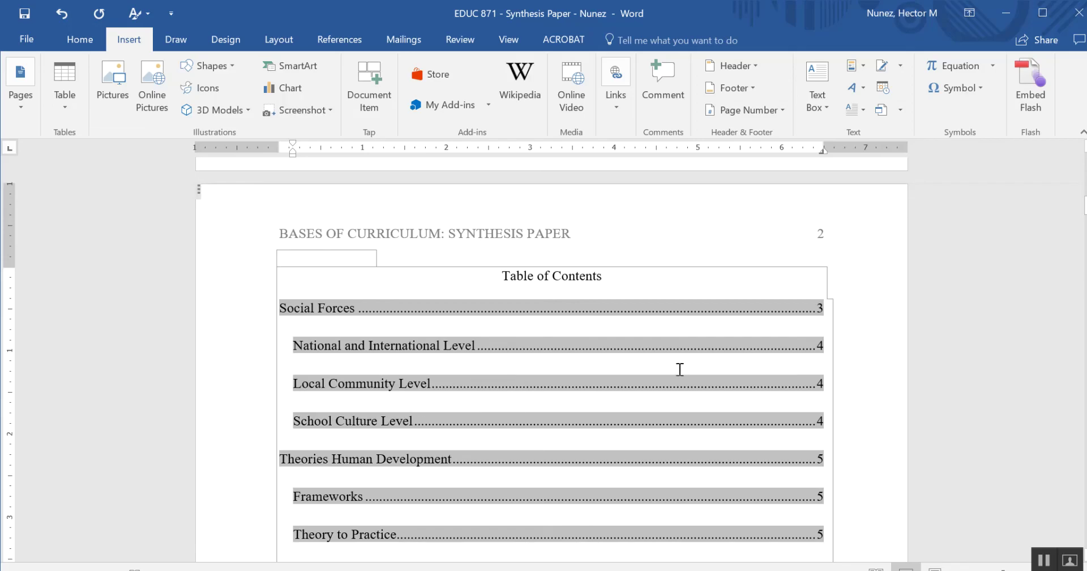
Remove the gap so 'National and International Level' follows the Social Forces text on page 3
scroll(469, 437, "down", 15)
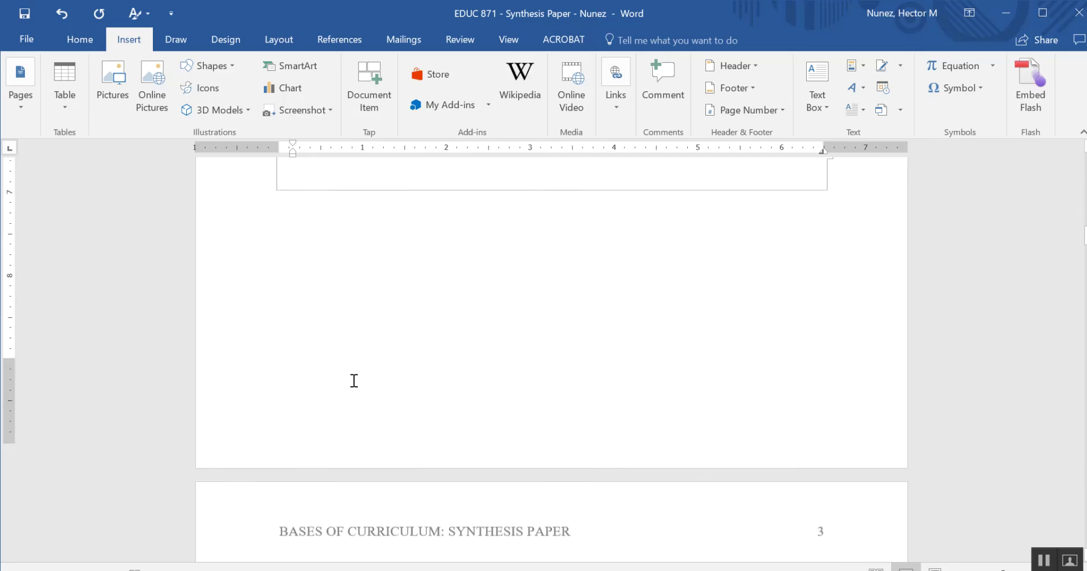
scroll(408, 393, "down", 15)
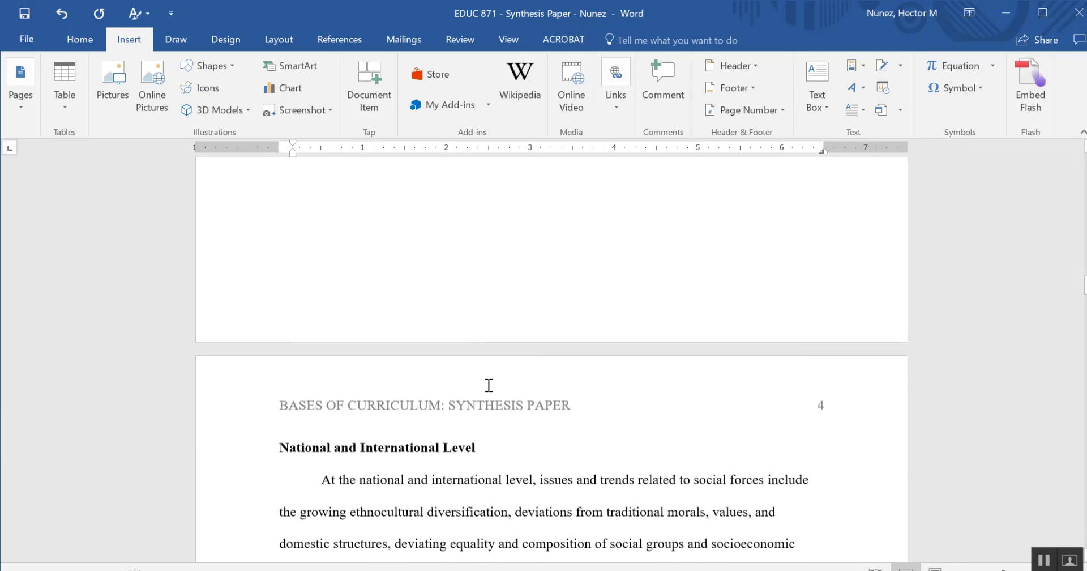
scroll(494, 384, "up", 6)
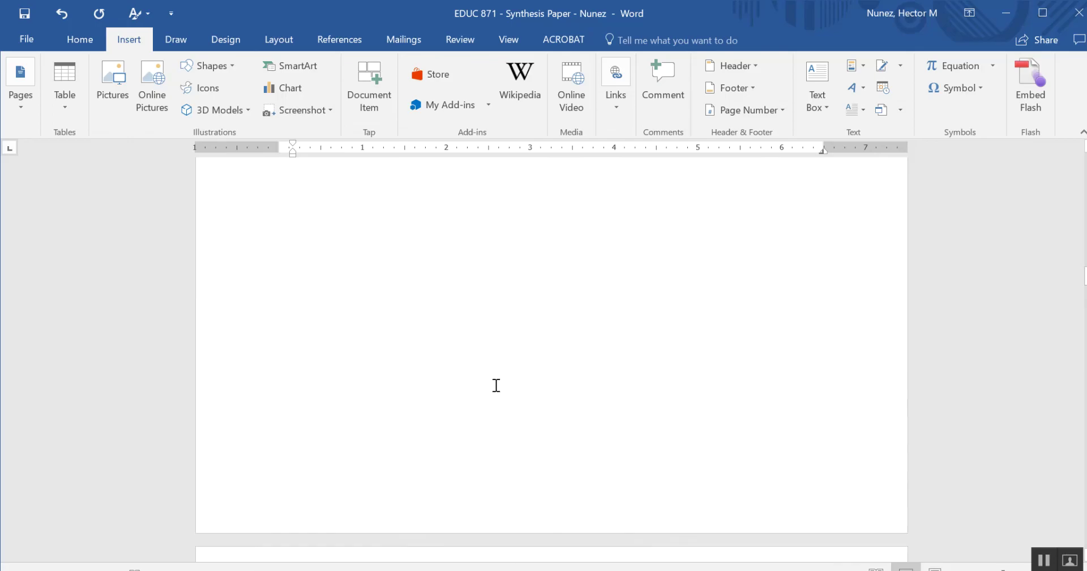
left_click(470, 418)
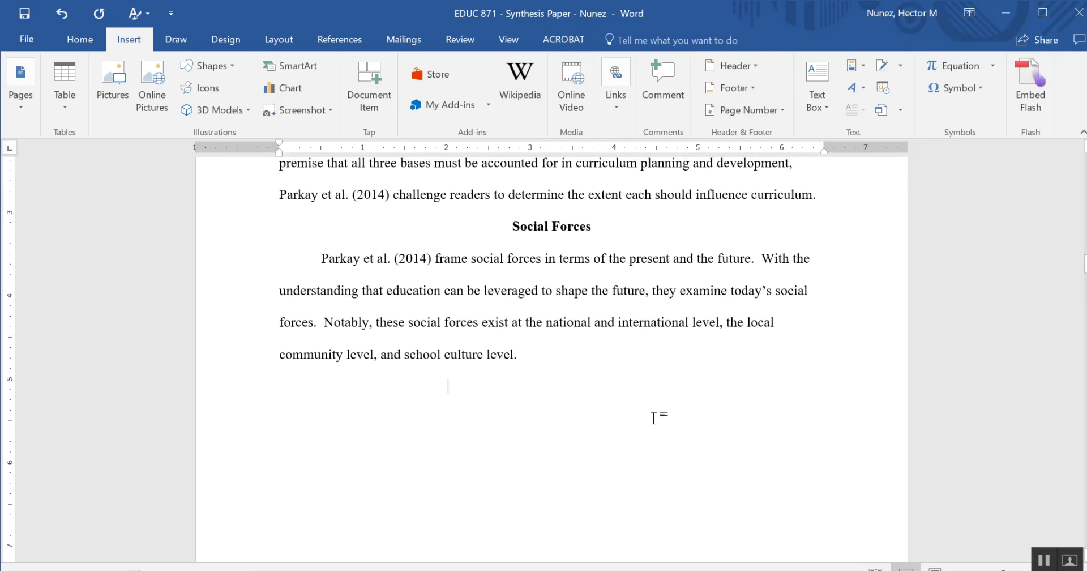
key("Down")
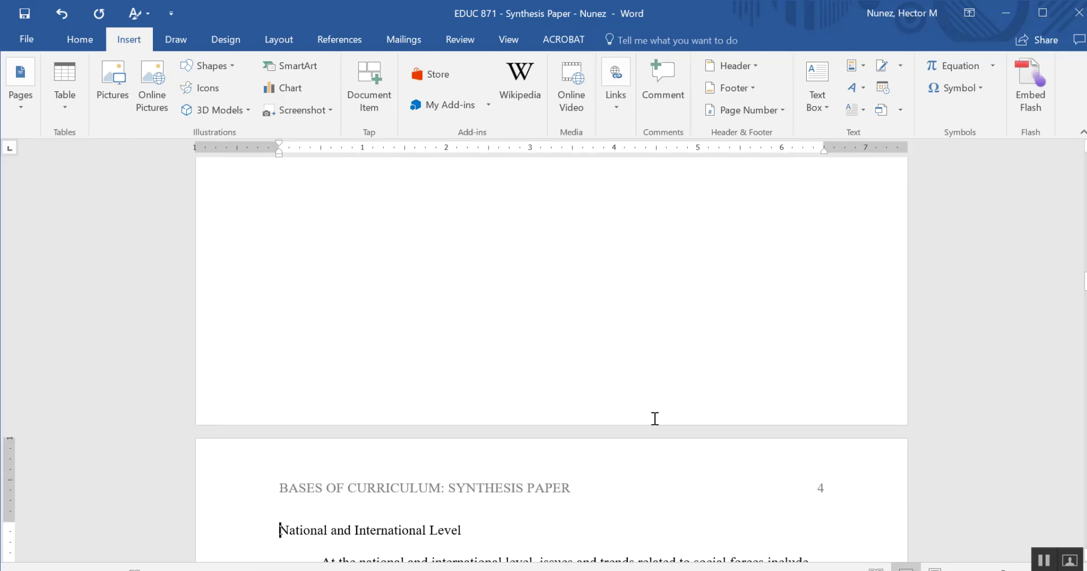
scroll(680, 410, "up", 3)
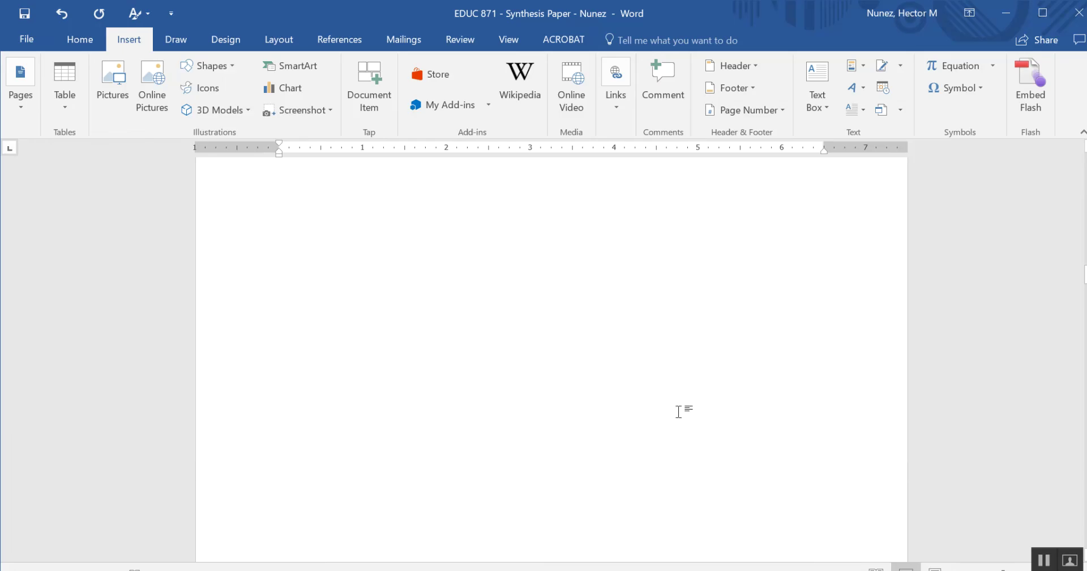
left_click(549, 267)
key("BackSpace")
key("BackSpace")
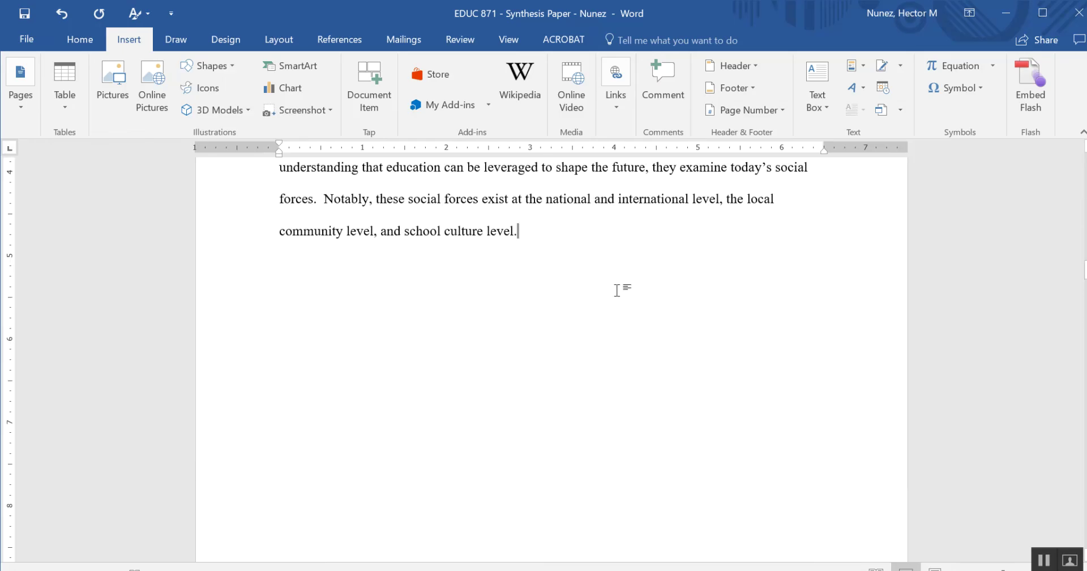
key("ctrl+z")
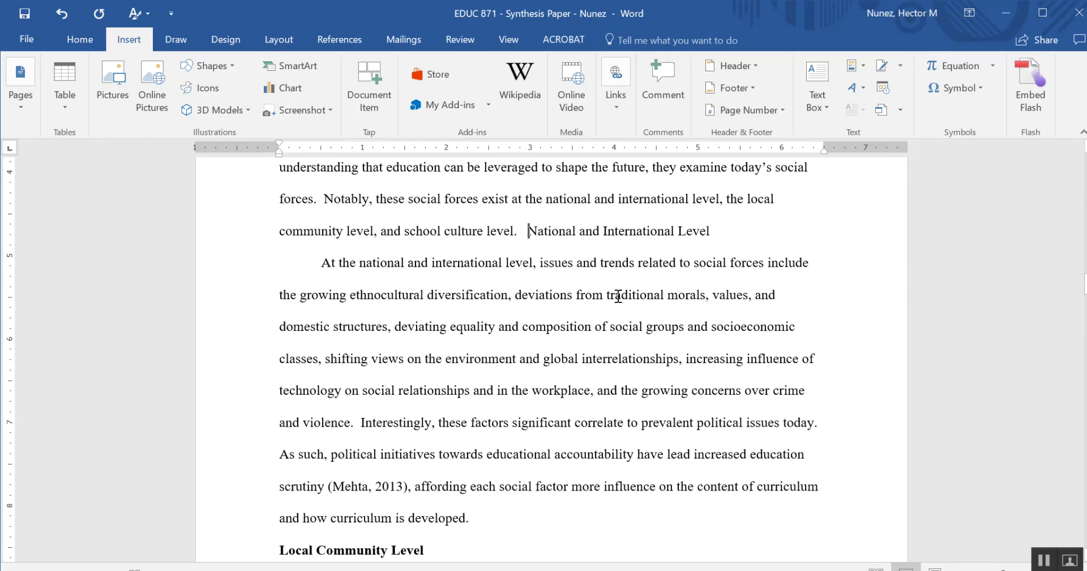
key("Return")
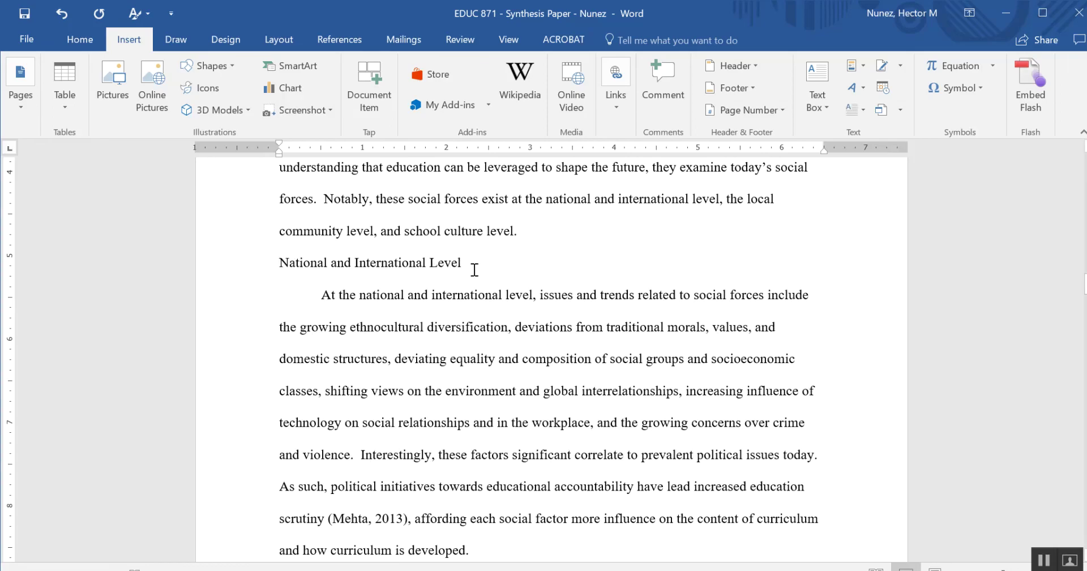
left_click(473, 264)
Apply the Heading 2 style to the 'National and International Level' line
left_click(208, 275)
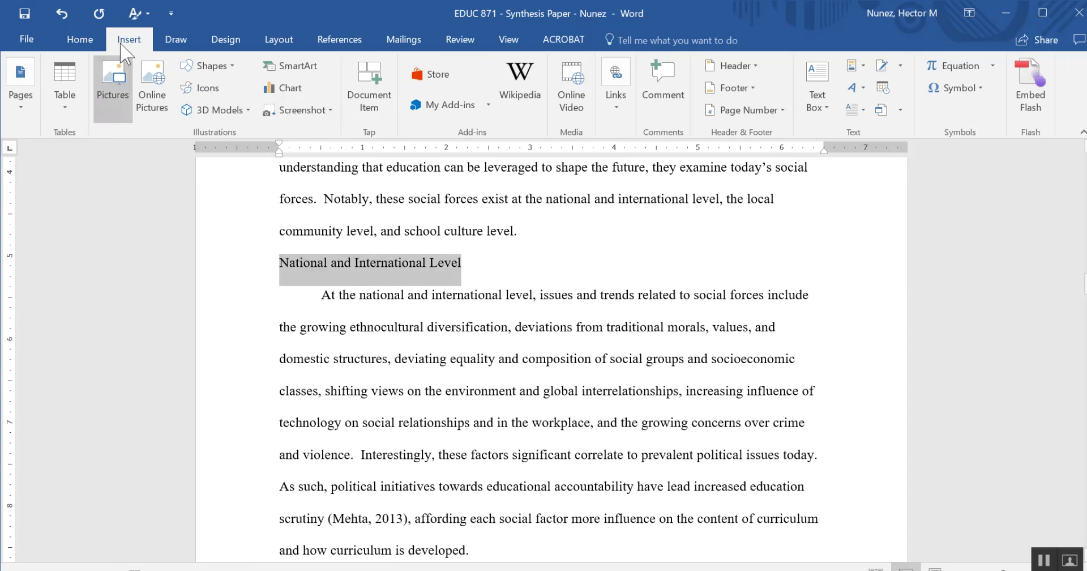
left_click(79, 39)
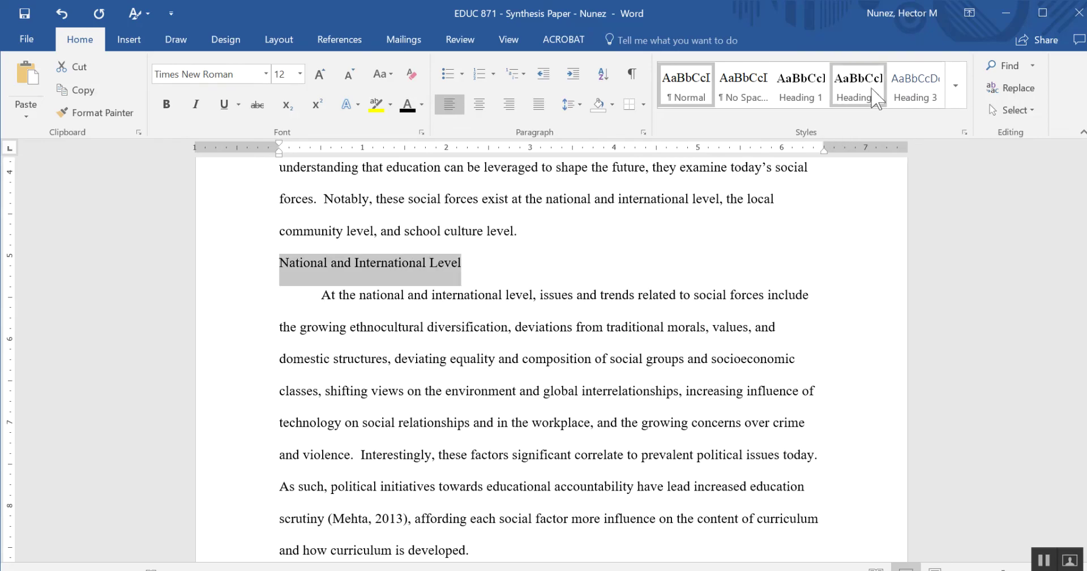
left_click(857, 85)
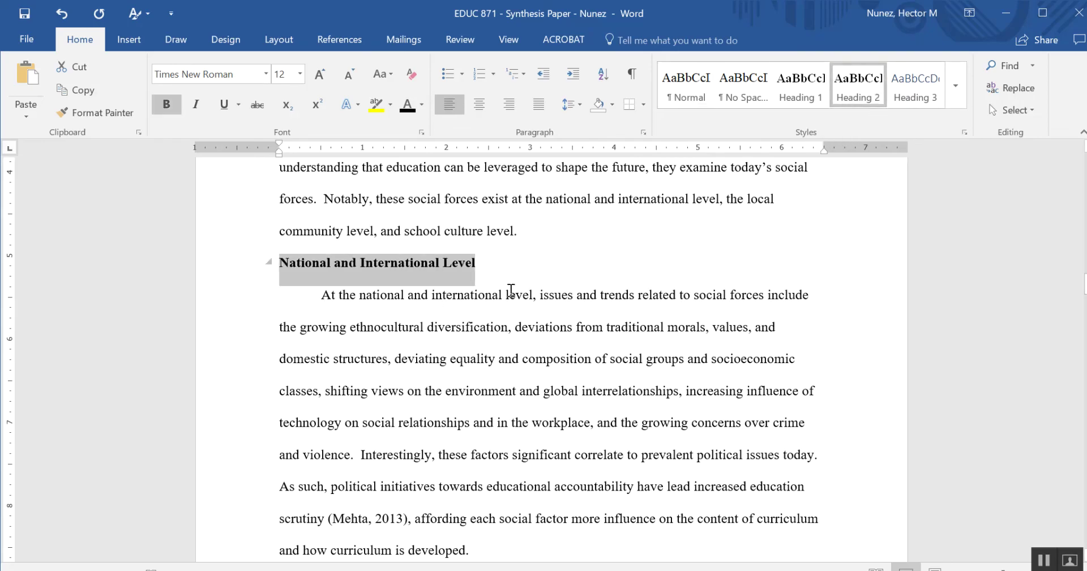
scroll(511, 290, "up", 2)
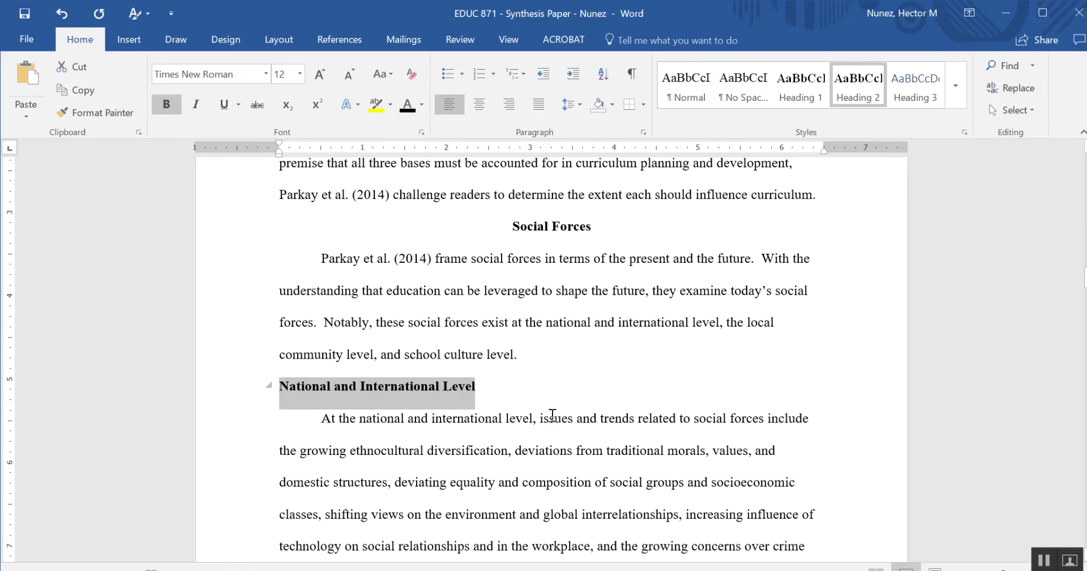
scroll(552, 415, "up", 20)
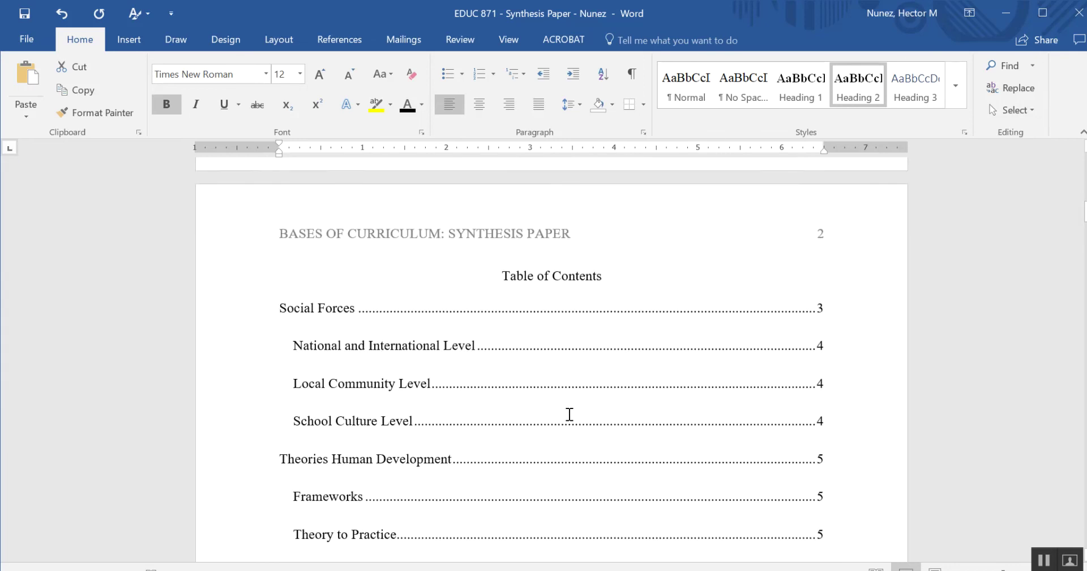
scroll(569, 414, "down", 1)
Update only the TOC page numbers, putting Learning Styles on 6, Insights and Conclusion 7, References 8
left_click(385, 301)
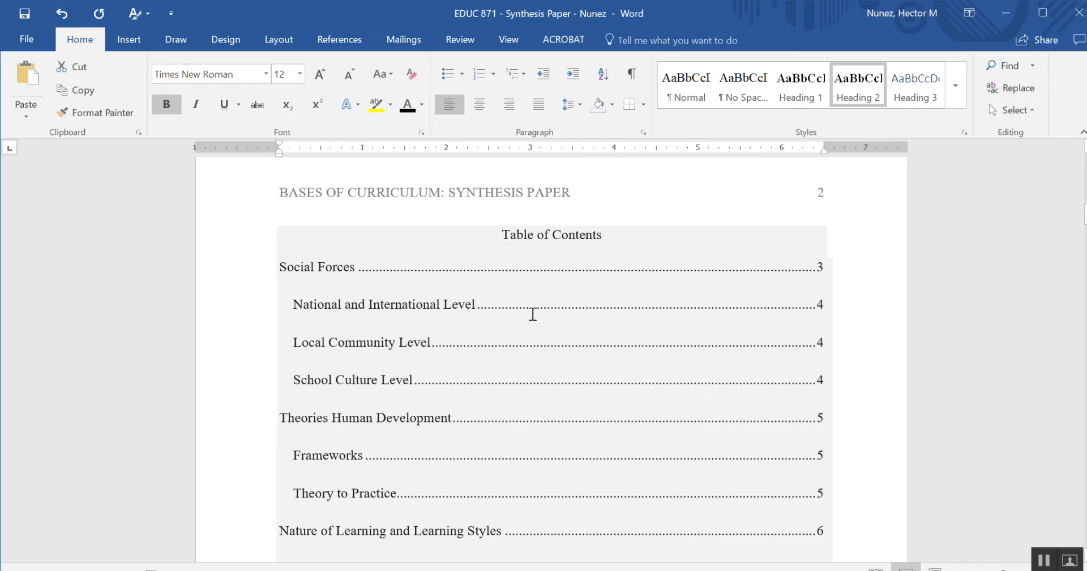
right_click(628, 301)
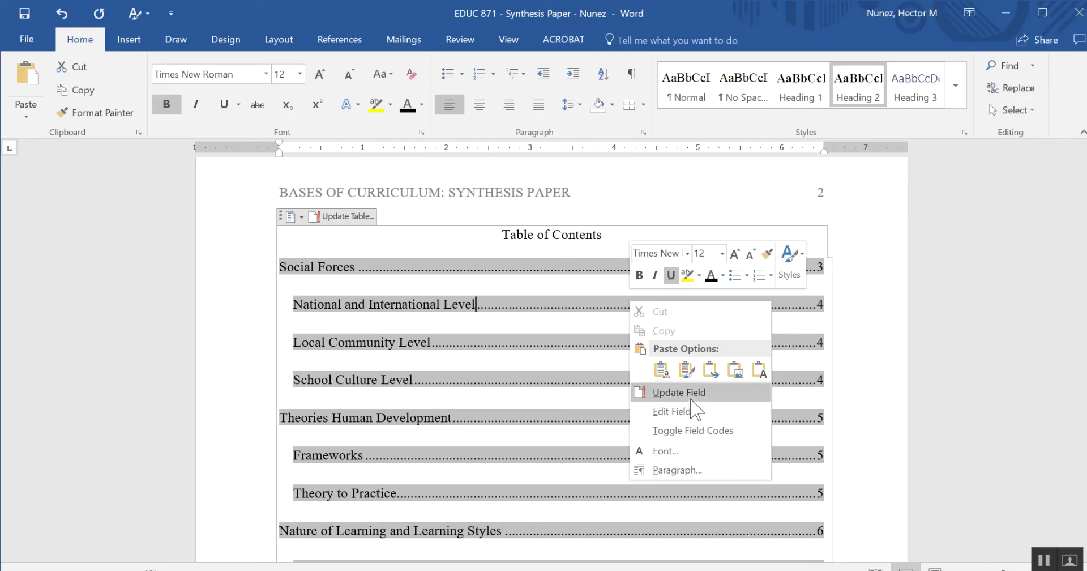
left_click(695, 391)
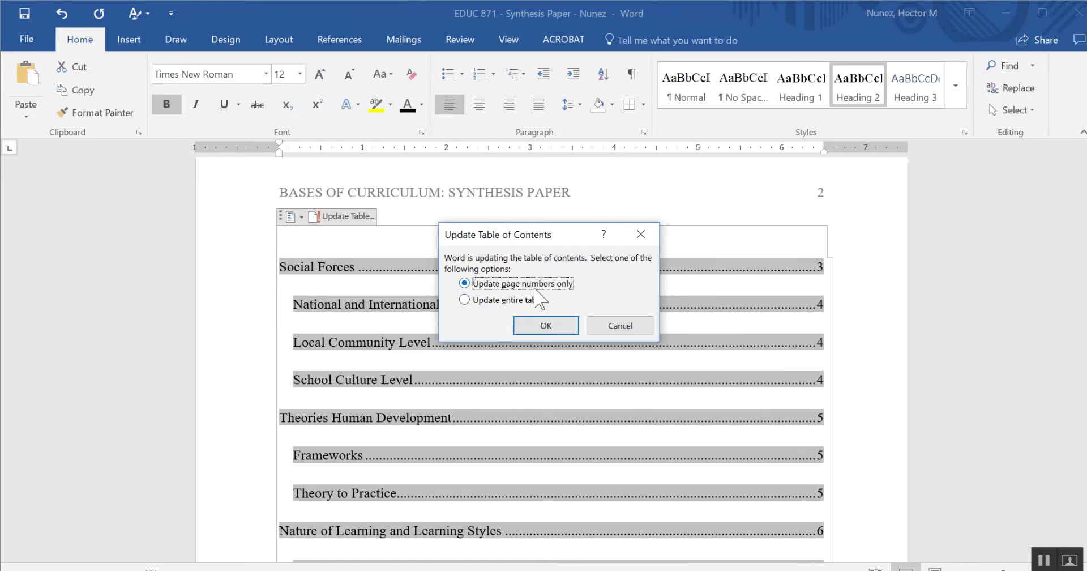
left_click(552, 327)
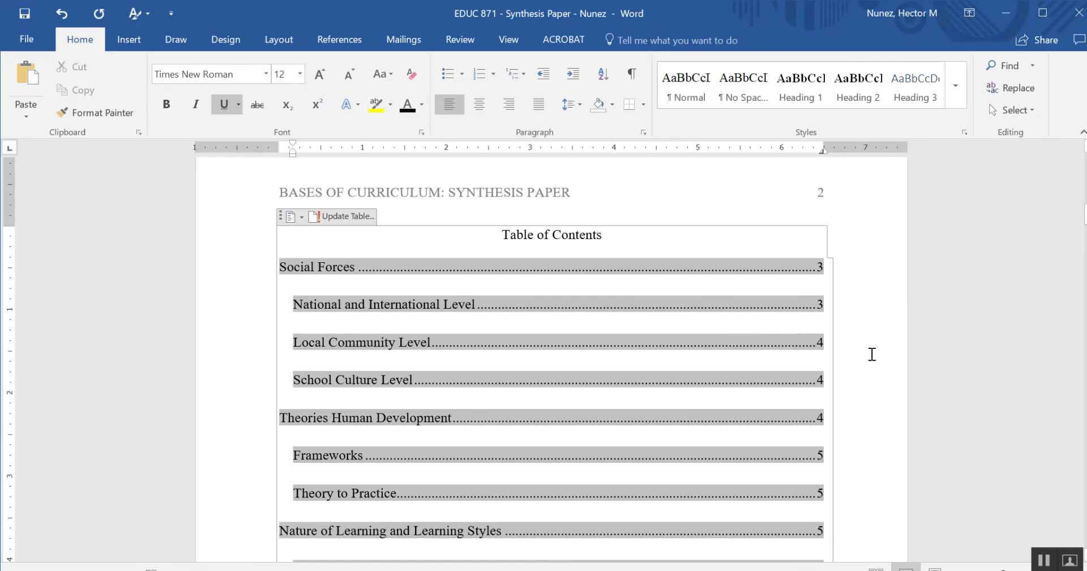
left_click(870, 350)
scroll(553, 376, "down", 3)
scroll(539, 376, "down", 6)
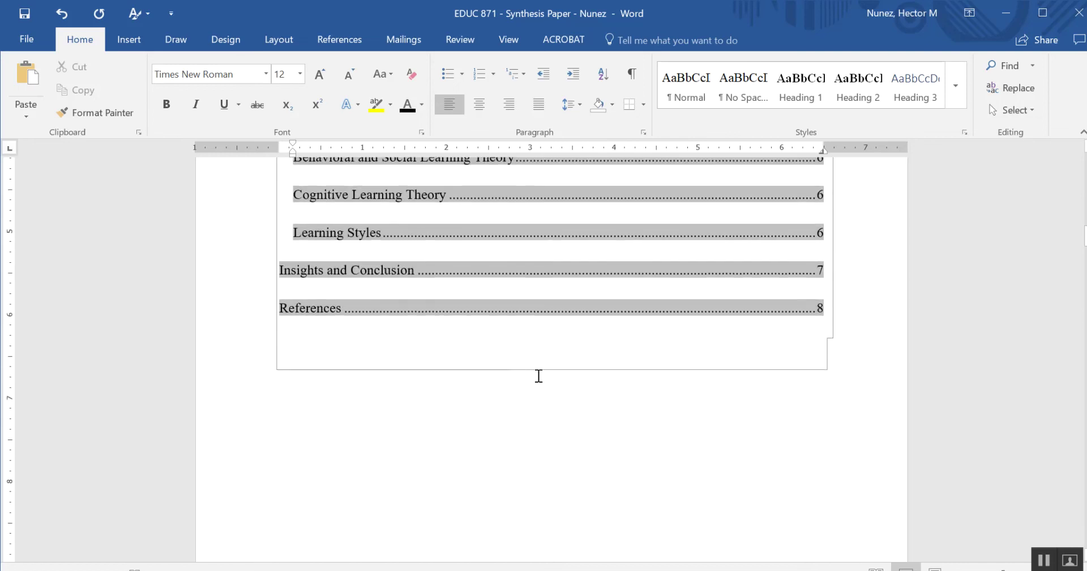
scroll(544, 376, "up", 3)
scroll(362, 373, "up", 2)
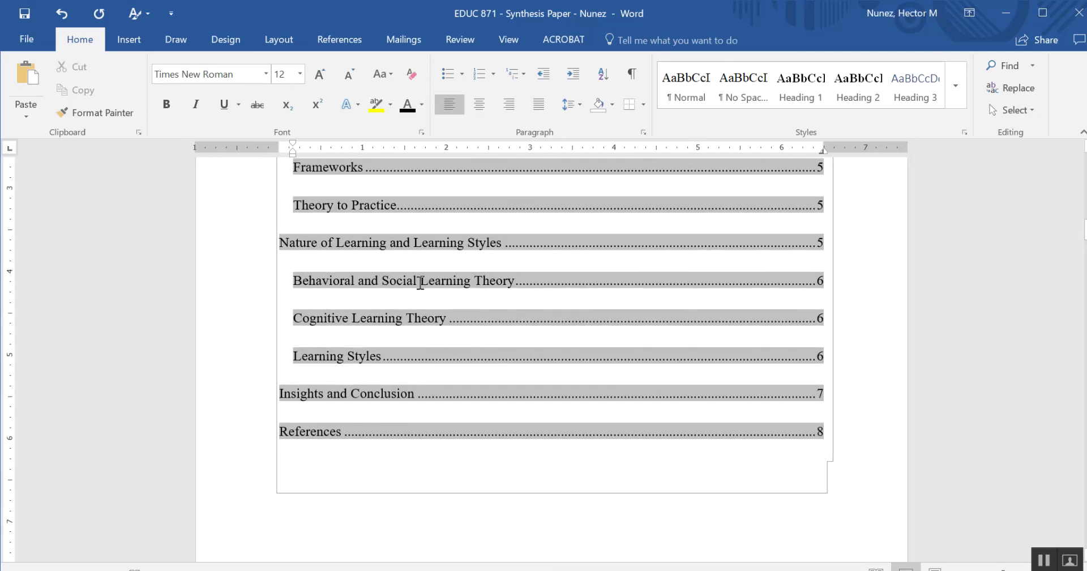
scroll(395, 344, "up", 1)
scroll(396, 344, "up", 6)
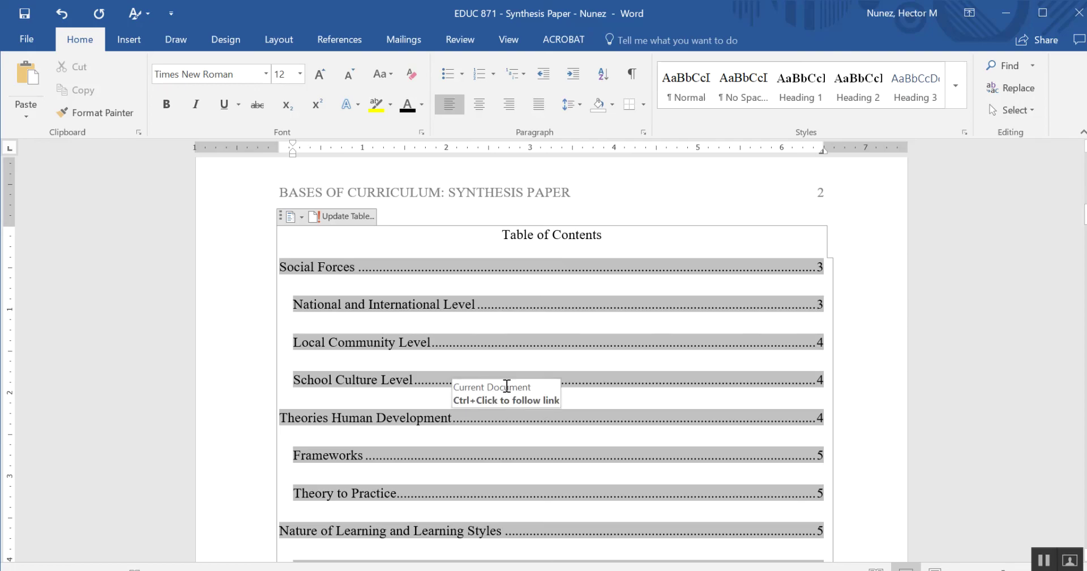
scroll(498, 396, "down", 1)
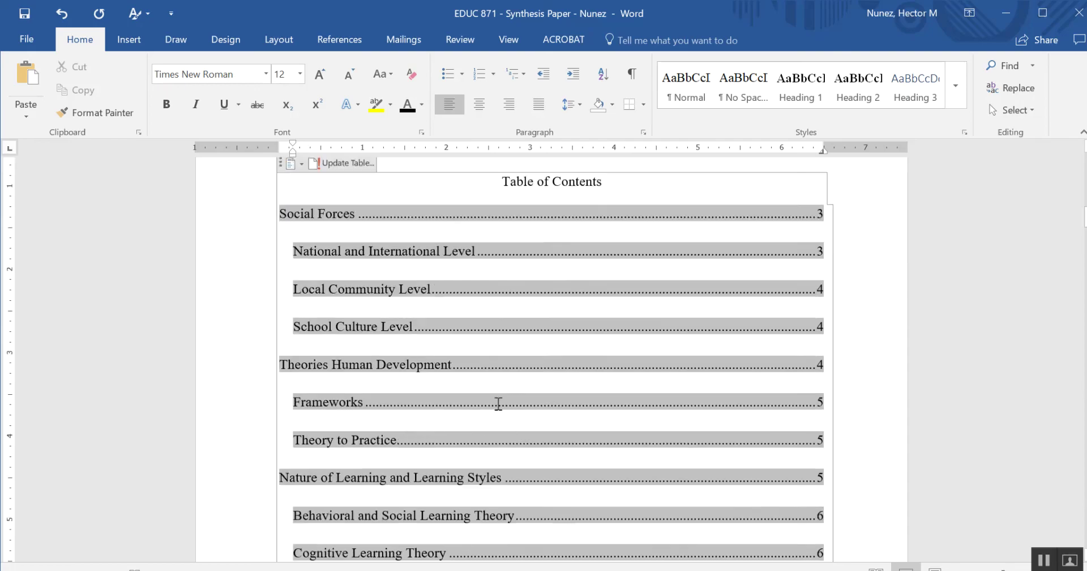
scroll(498, 403, "down", 9)
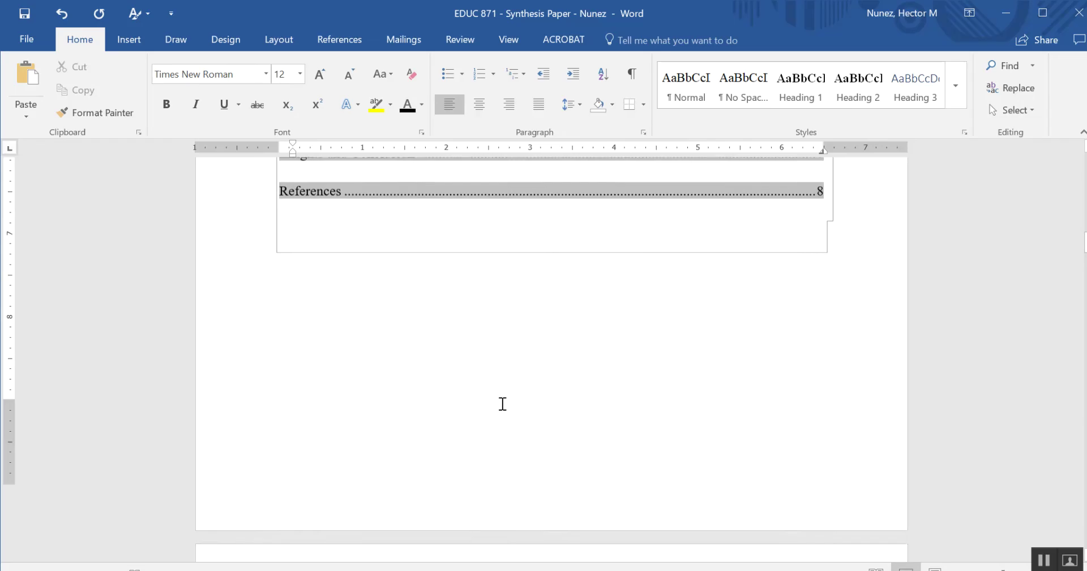
scroll(502, 403, "down", 2)
scroll(506, 403, "up", 12)
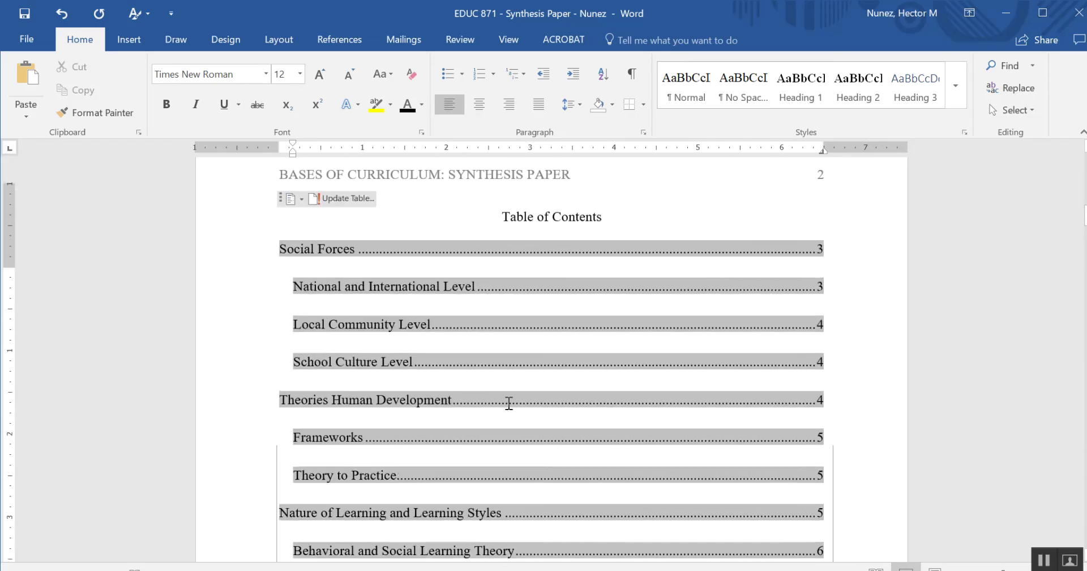
scroll(509, 402, "up", 8)
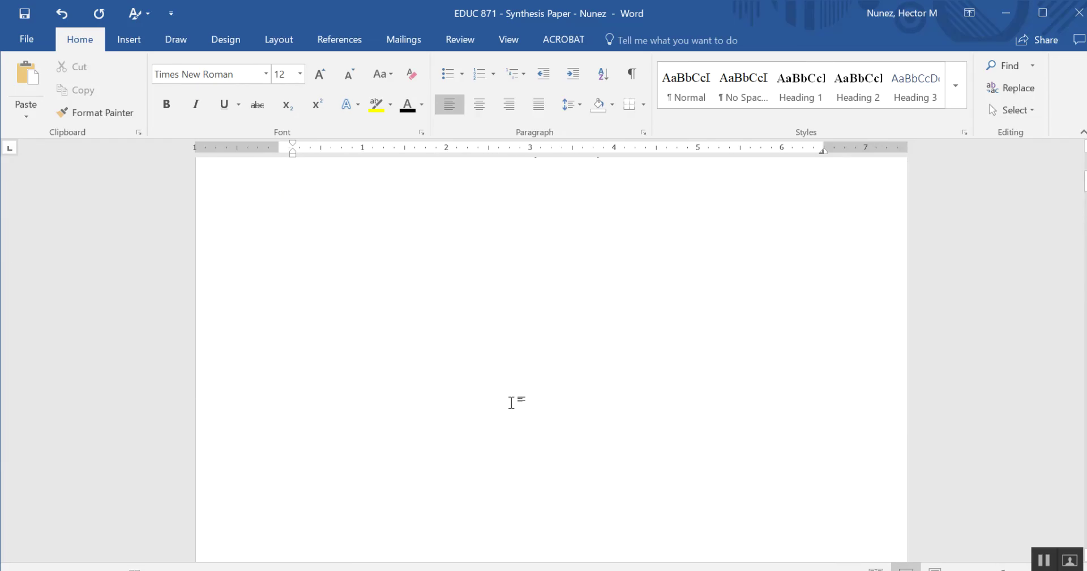
scroll(512, 402, "up", 5)
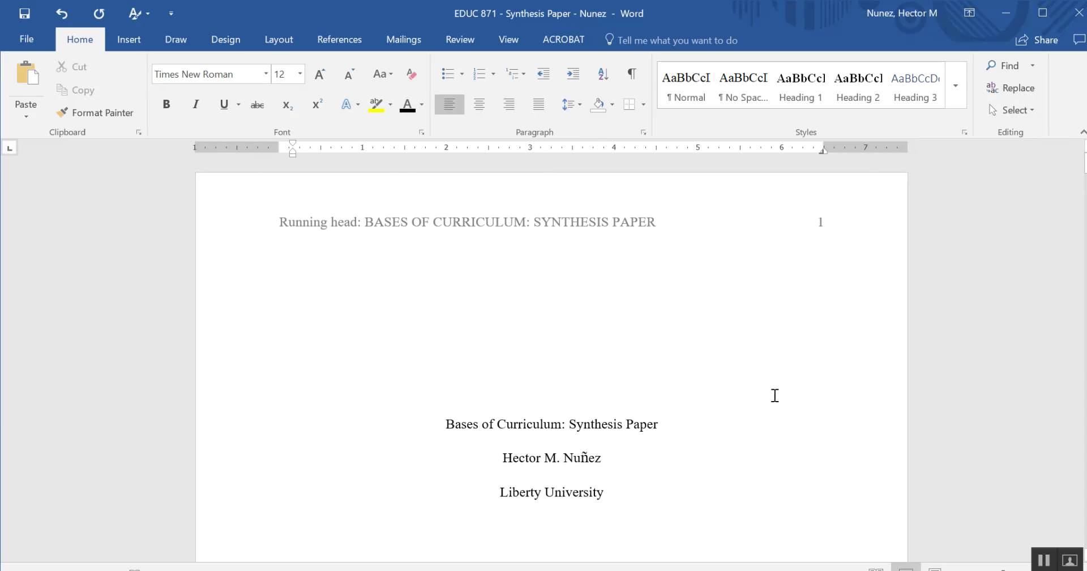